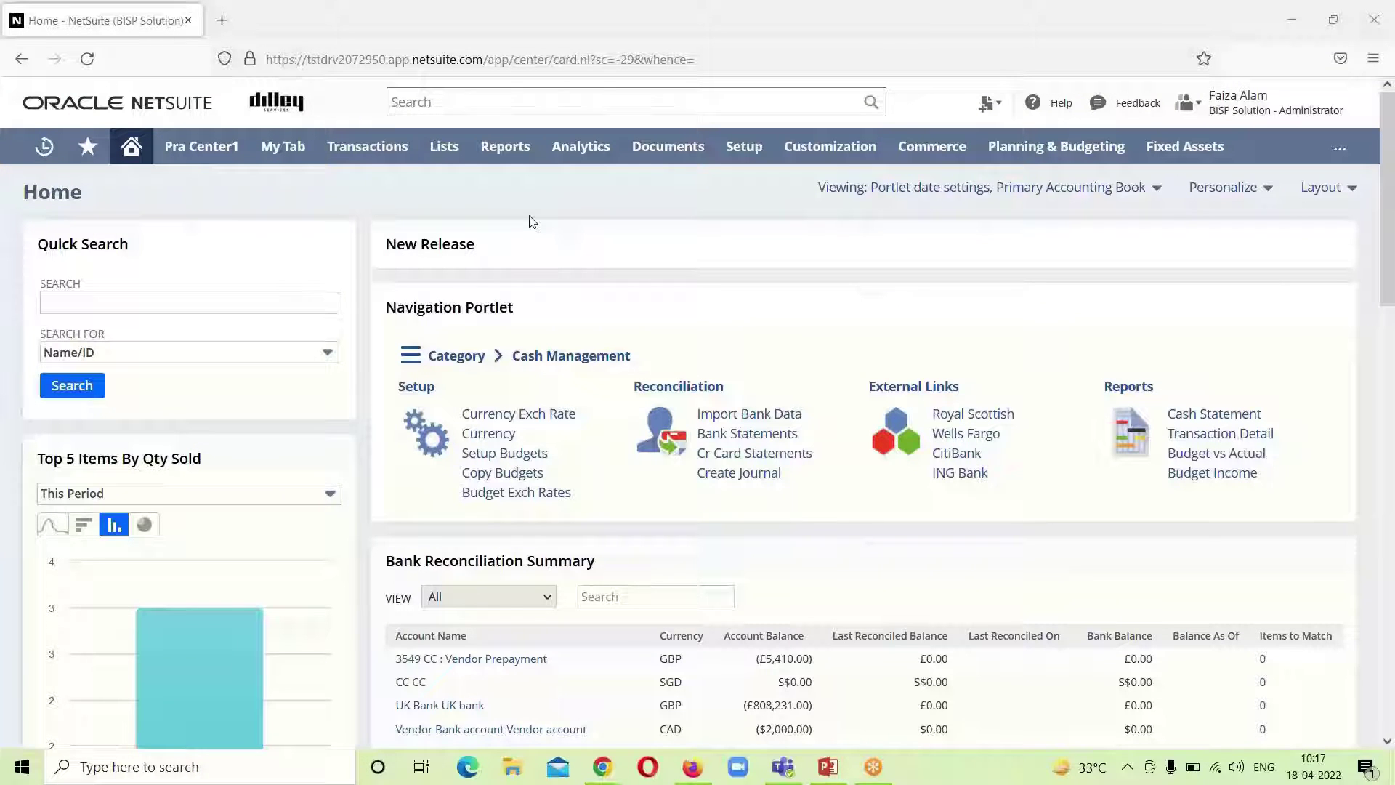
Open a new sales order form from the sales transactions.
mouse_move(407, 150)
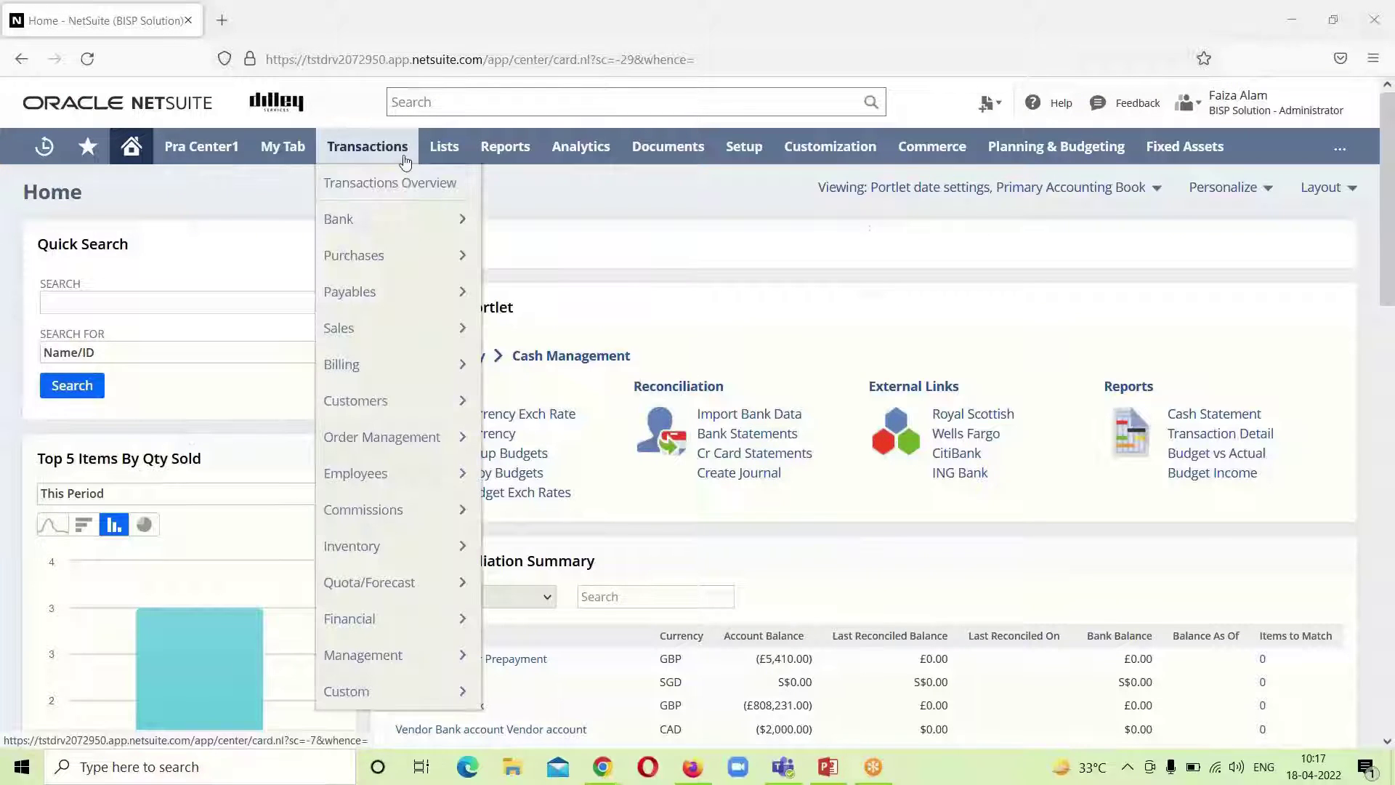
mouse_move(411, 331)
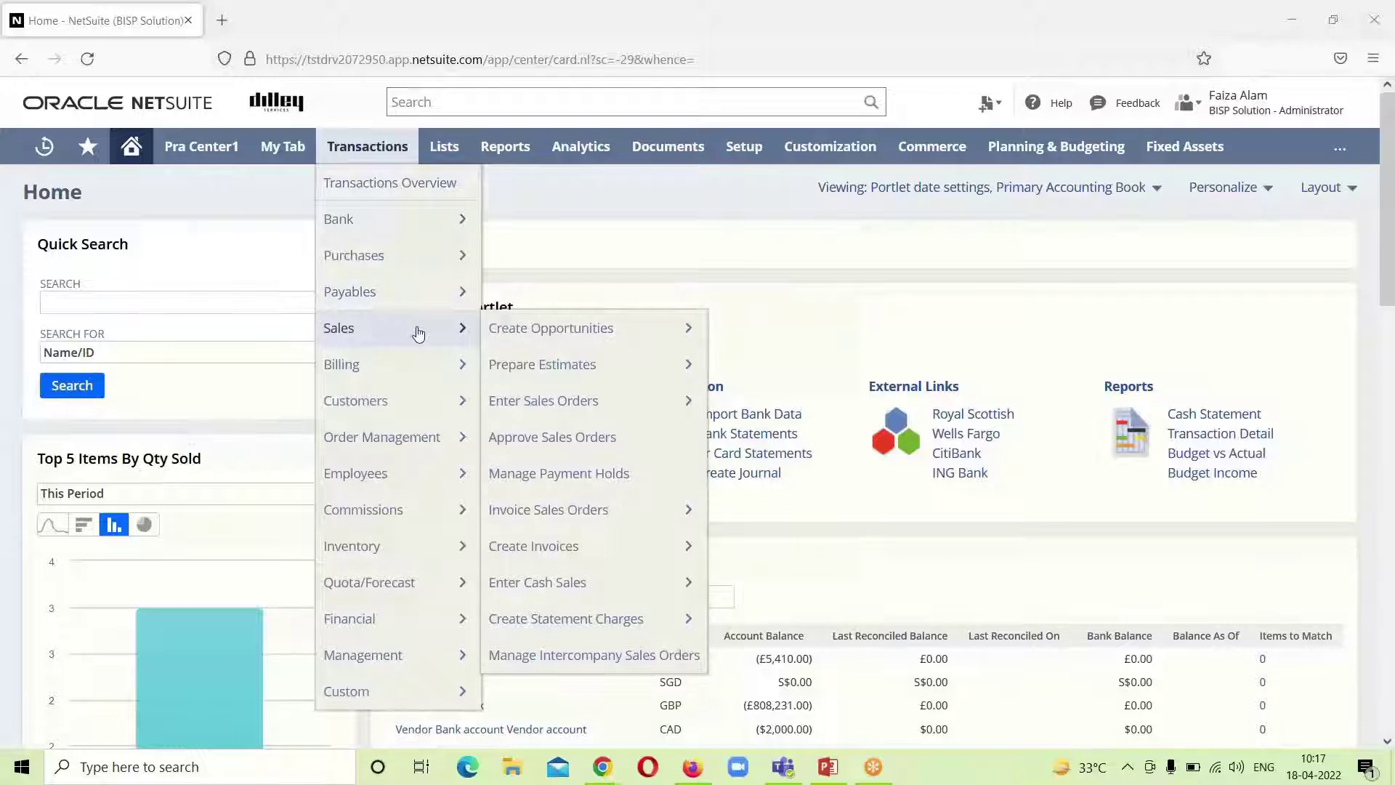
click(571, 401)
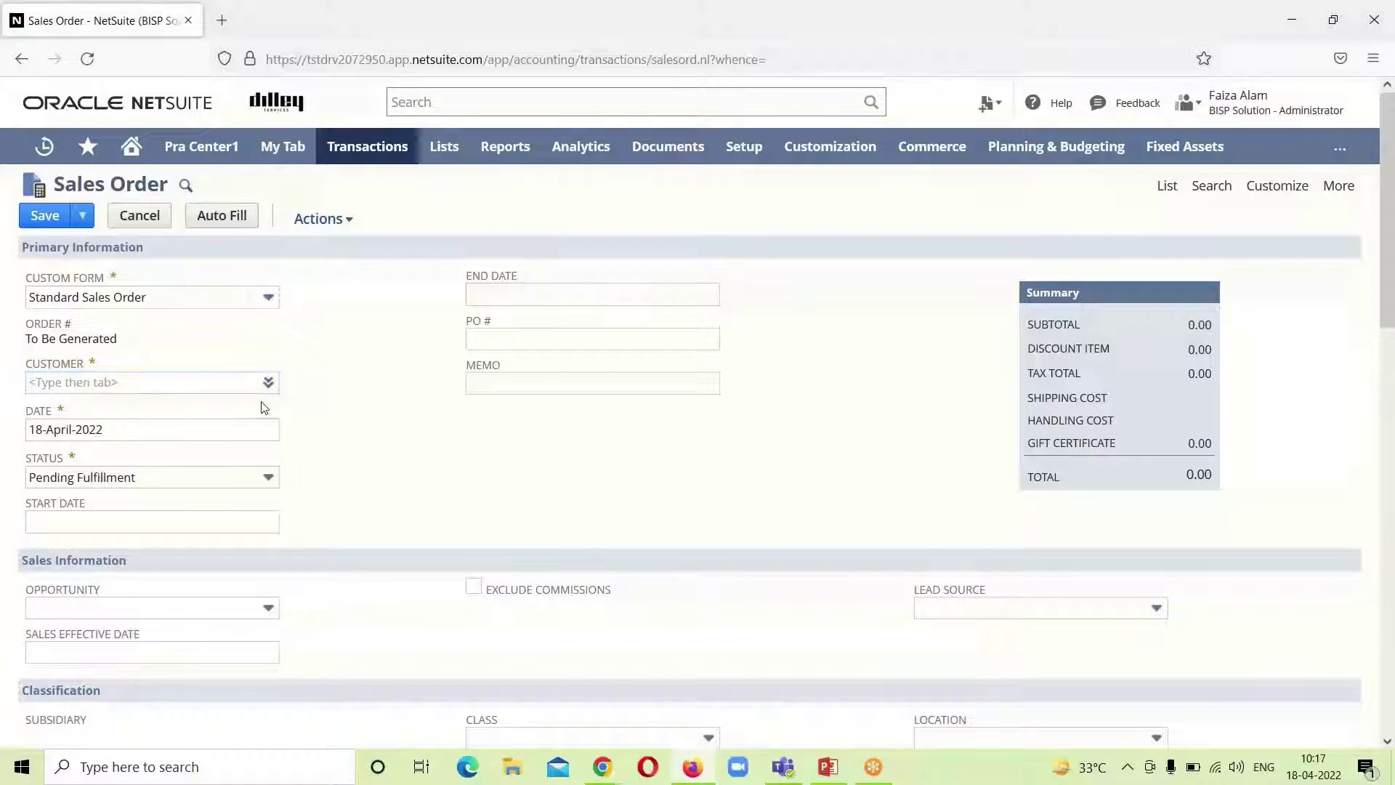
Search the customer list for "Phe" and select Phenomenal Group as the sales order's customer.
mouse_move(265, 385)
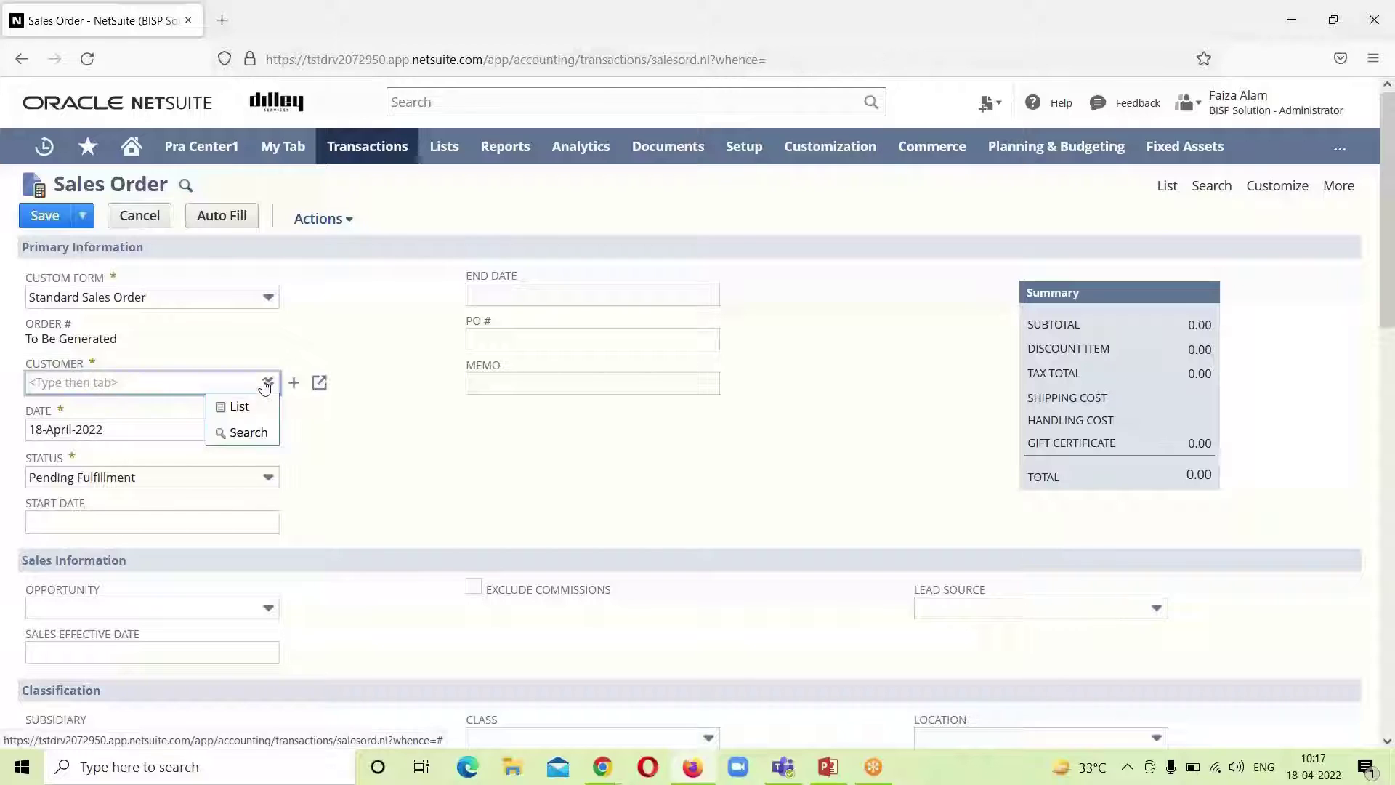
click(248, 415)
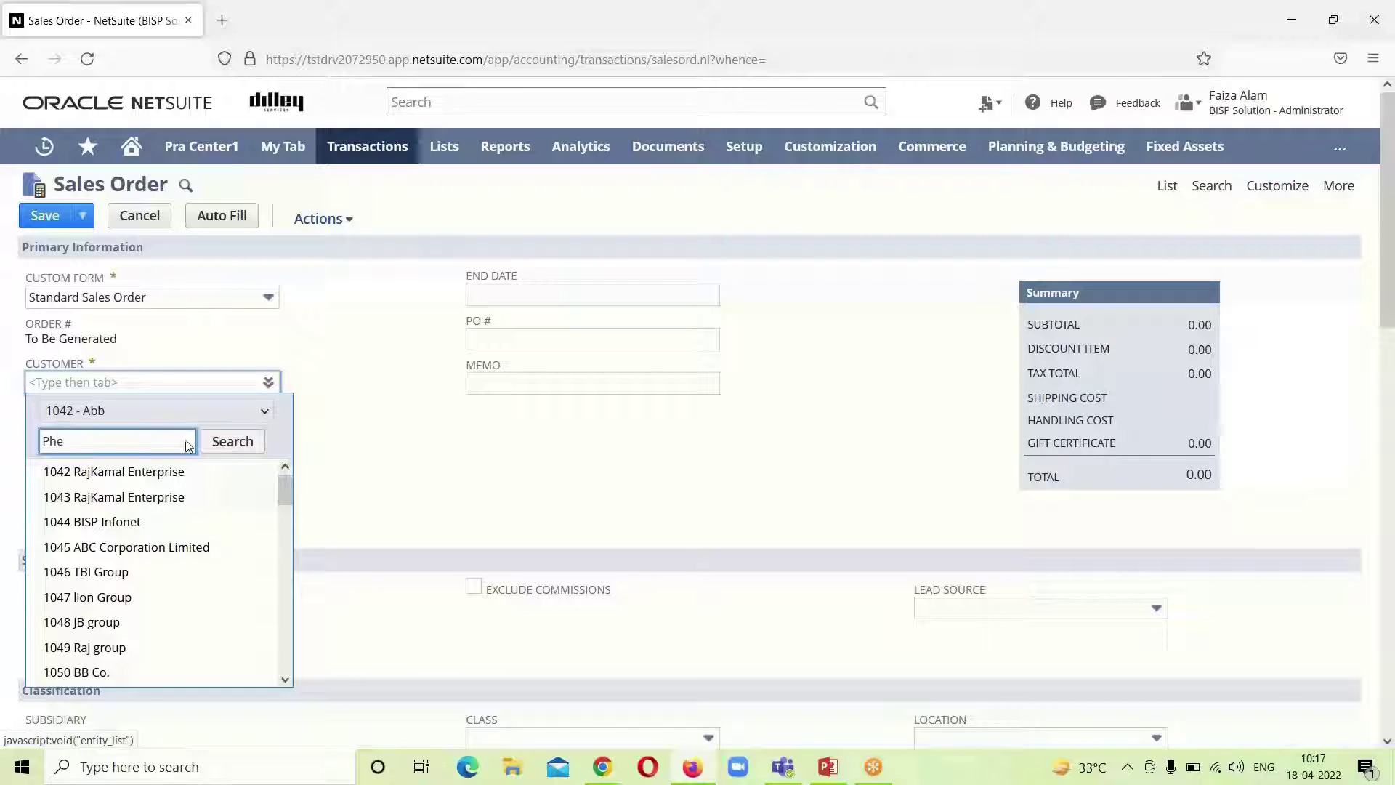
click(230, 442)
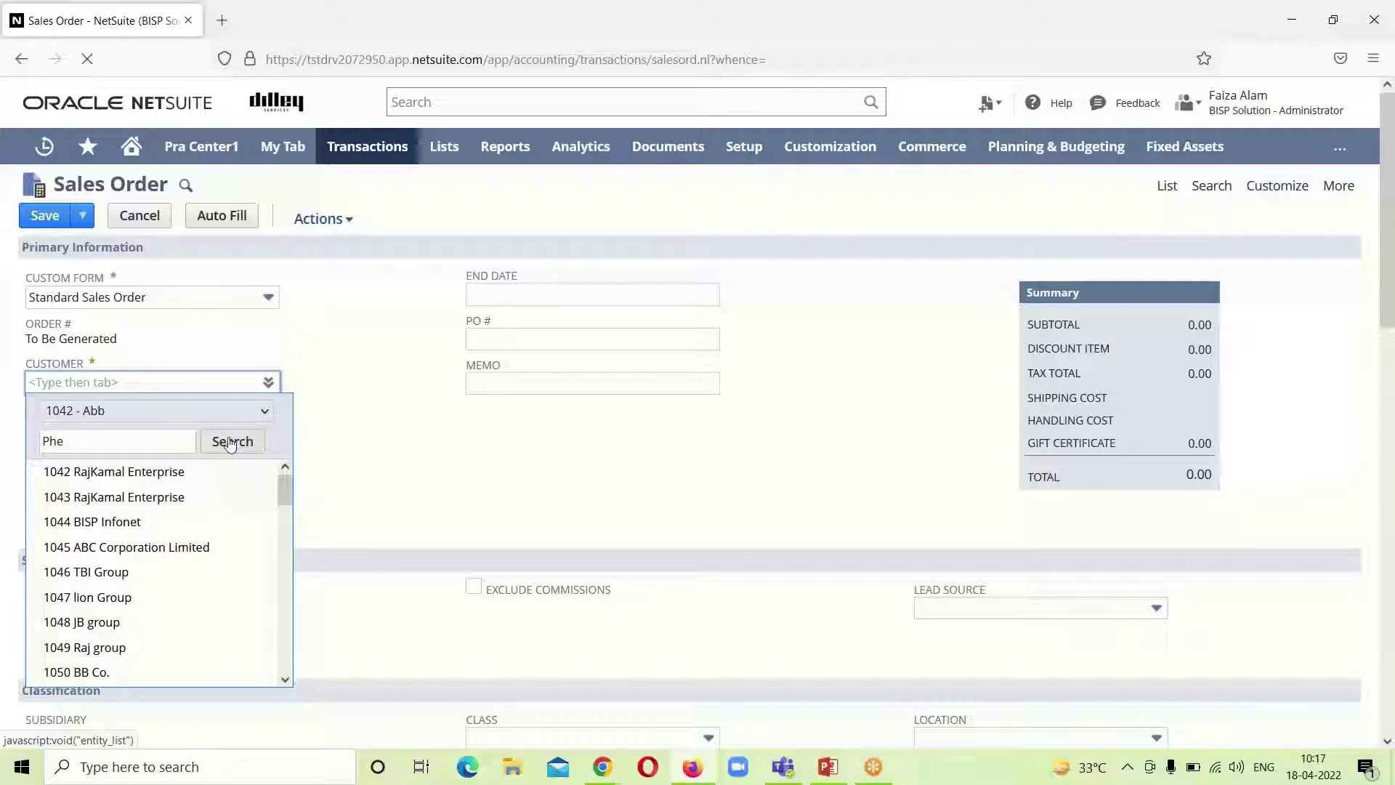
click(180, 471)
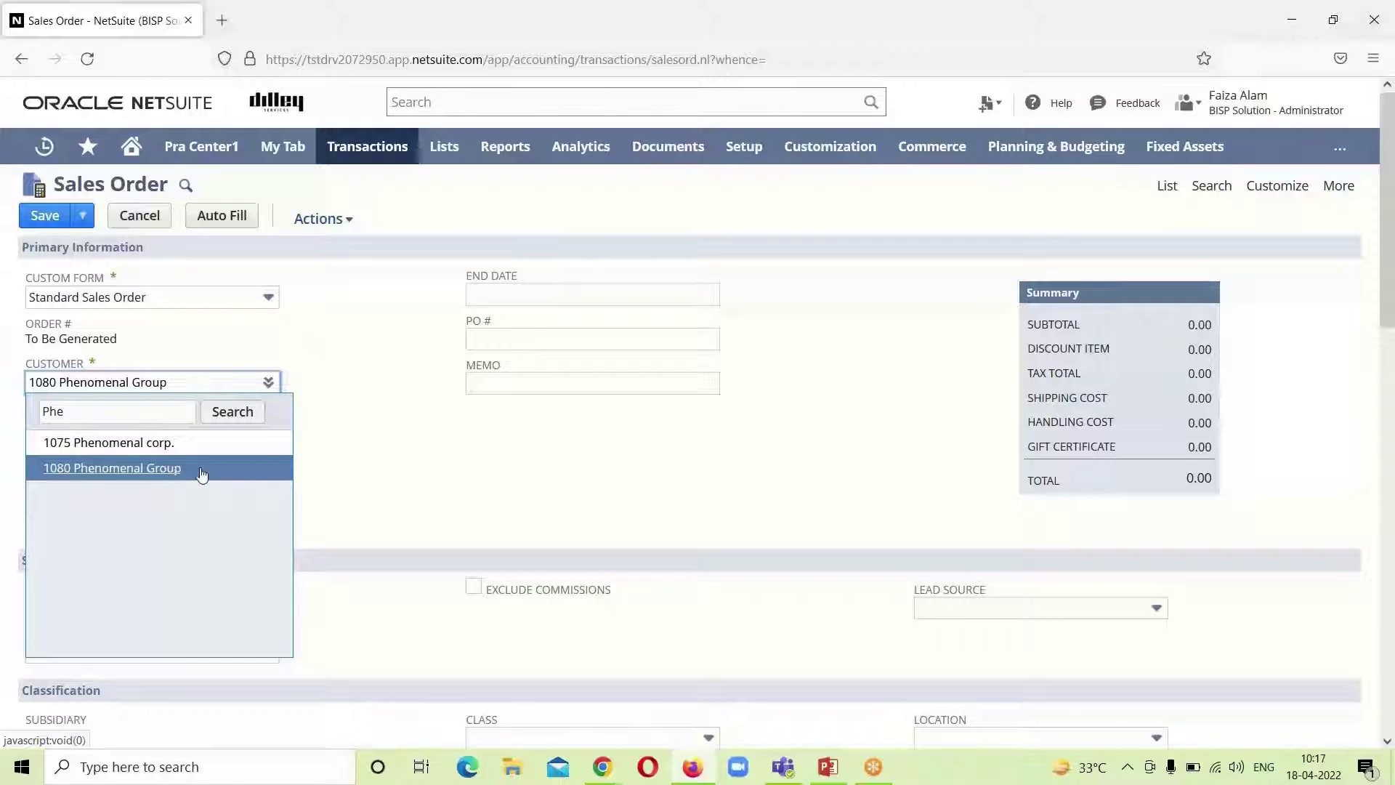
click(177, 468)
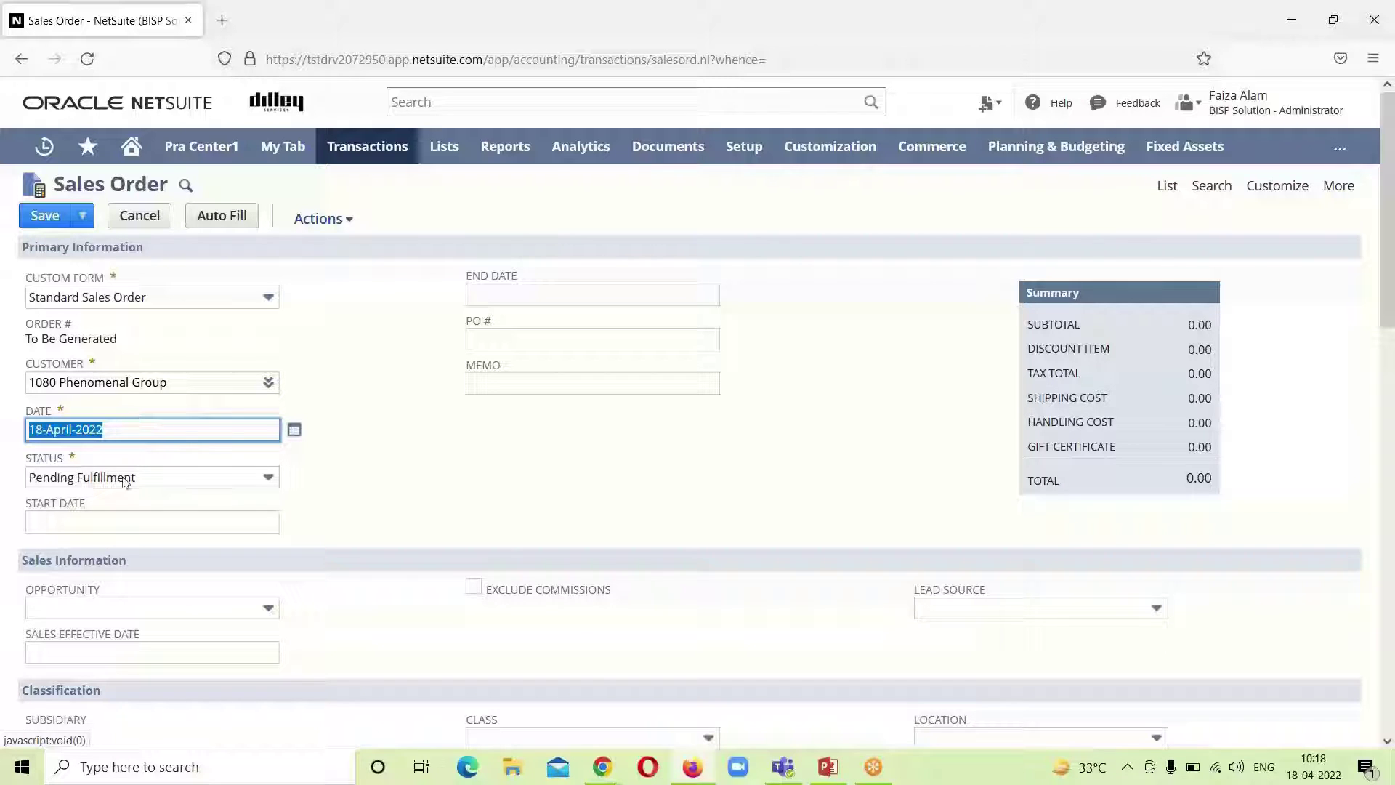
Choose Pending Fulfillment as the status of the sales order.
click(262, 485)
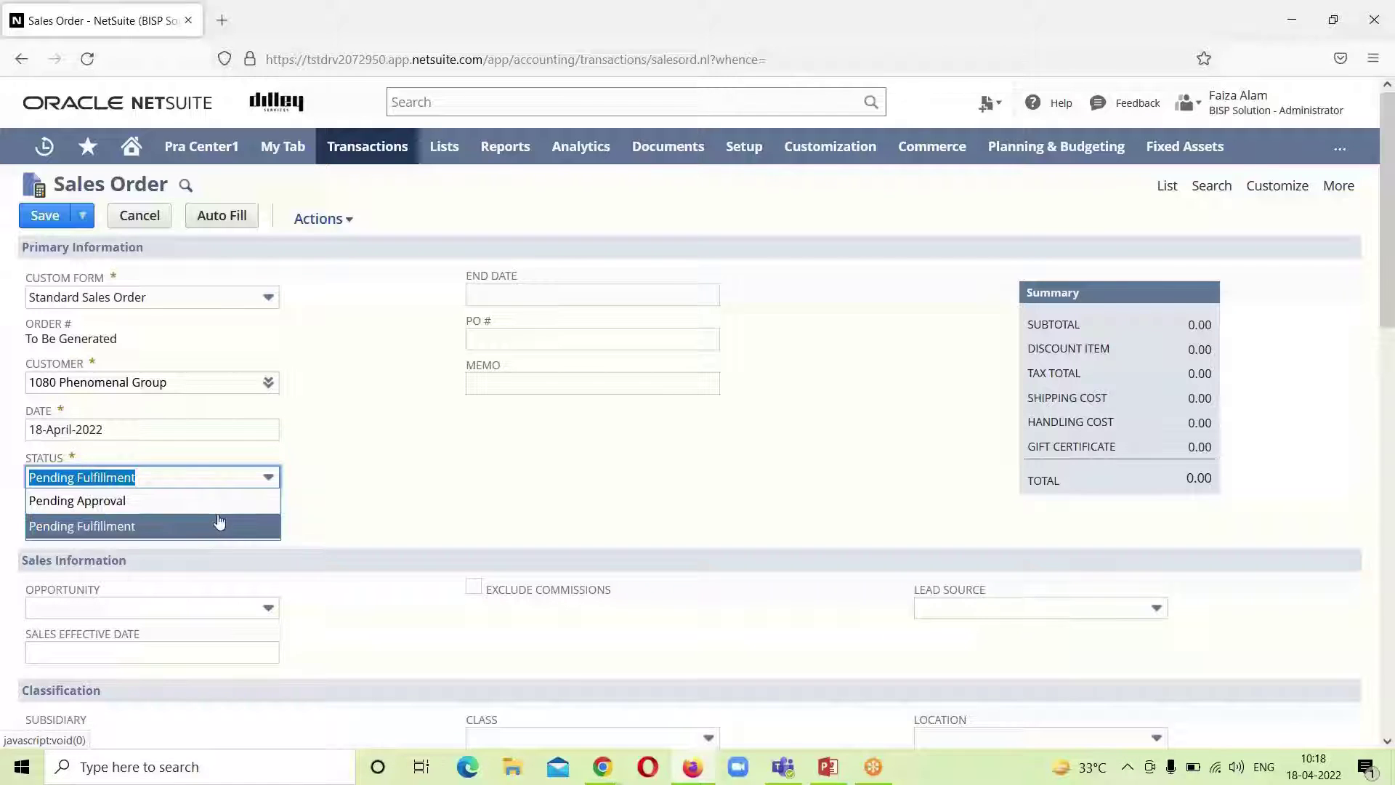
click(379, 472)
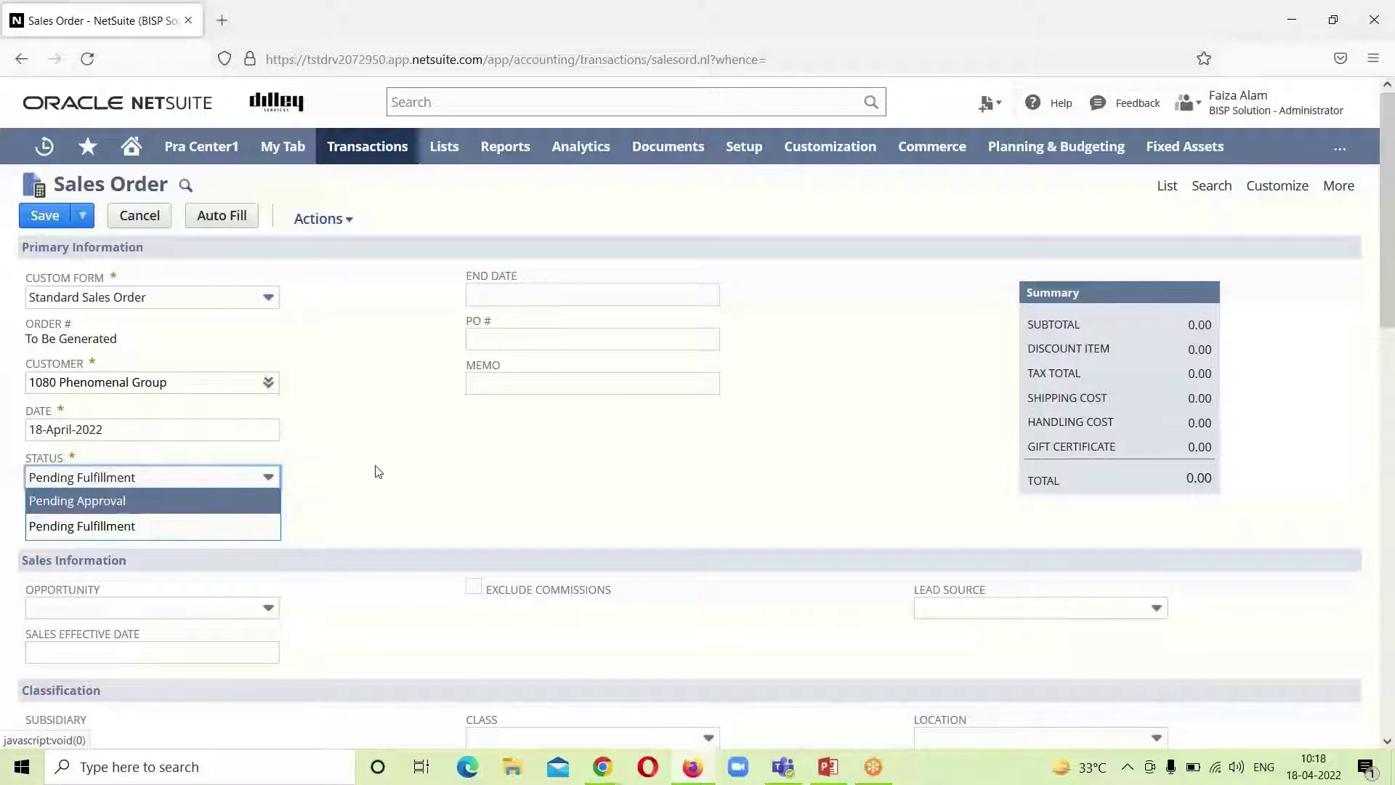
click(170, 523)
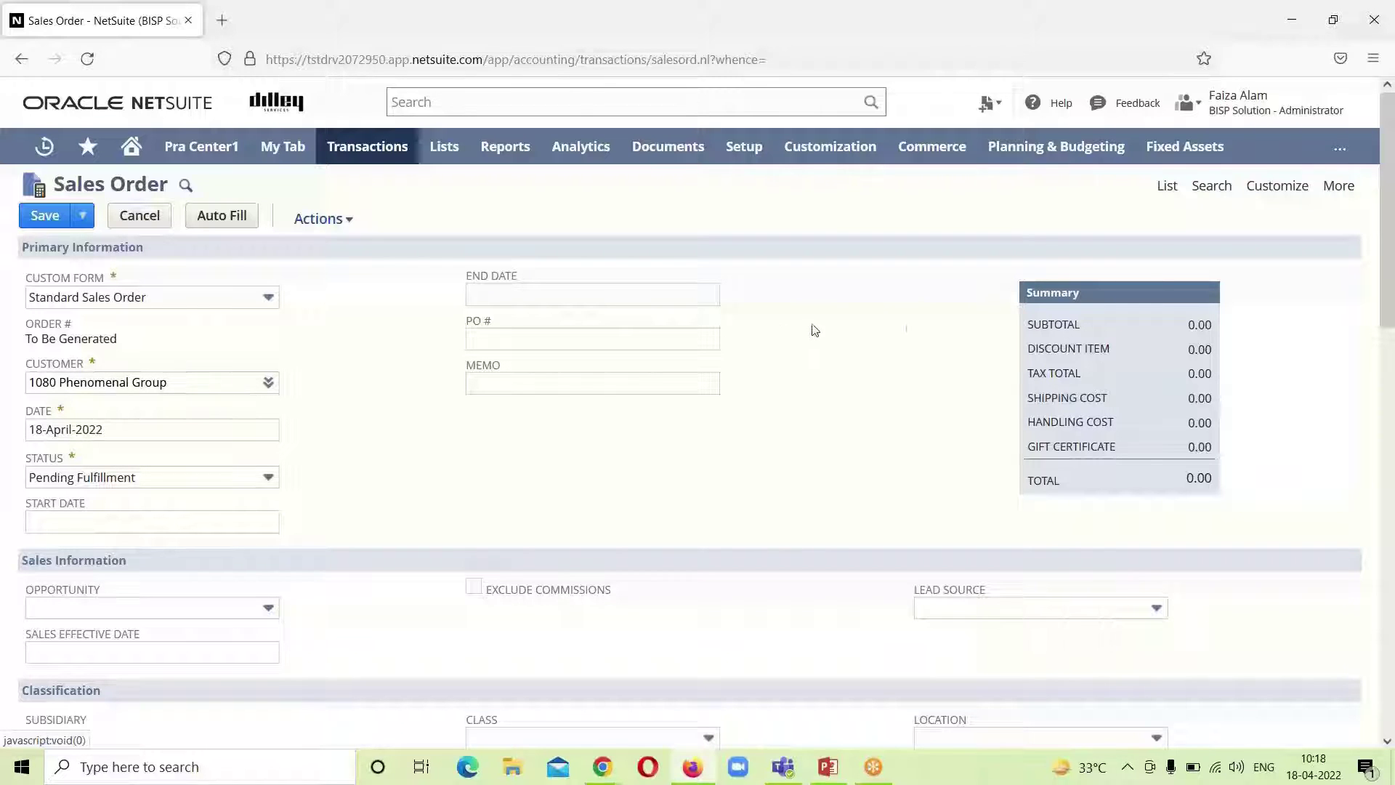
Set the sales order's lead source to B2B Lead Nurturing.
click(1155, 614)
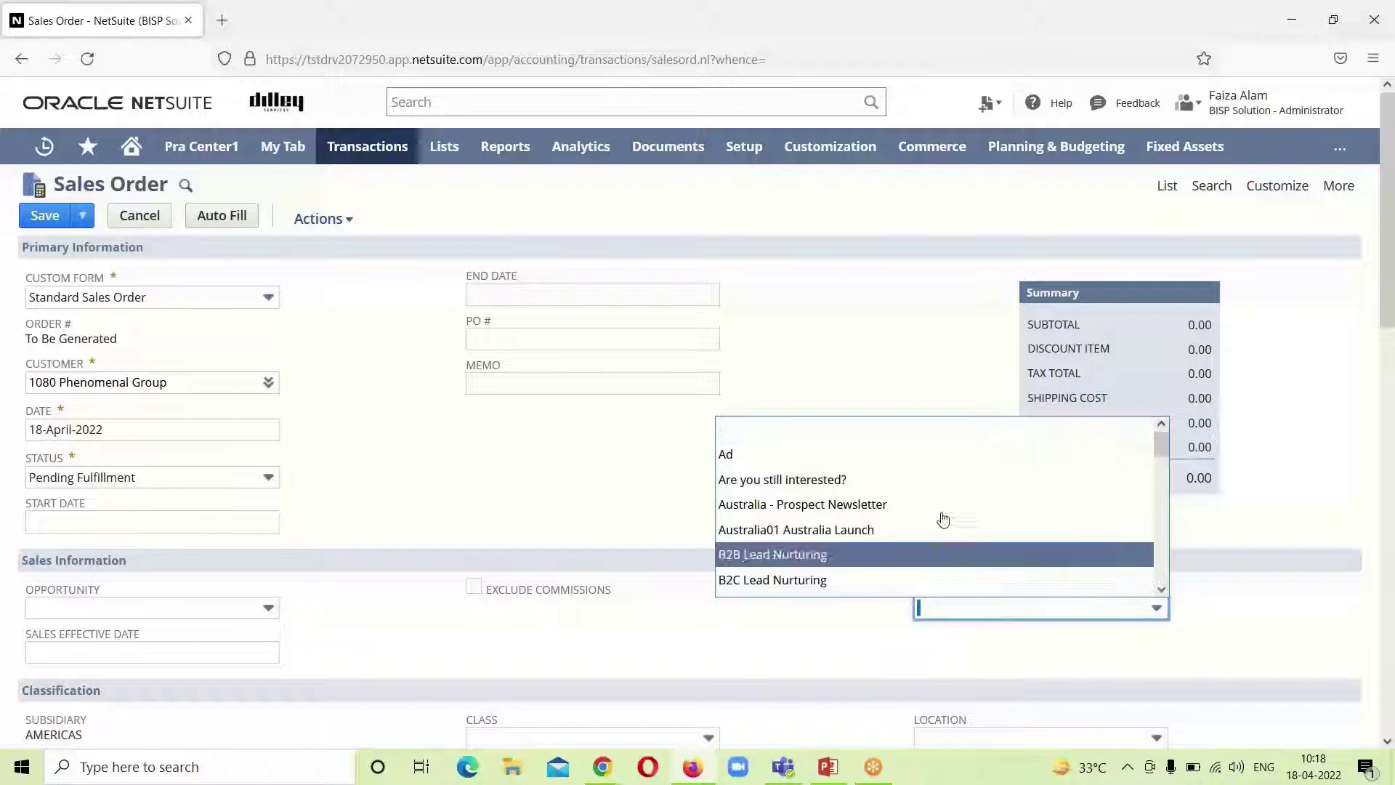
click(943, 556)
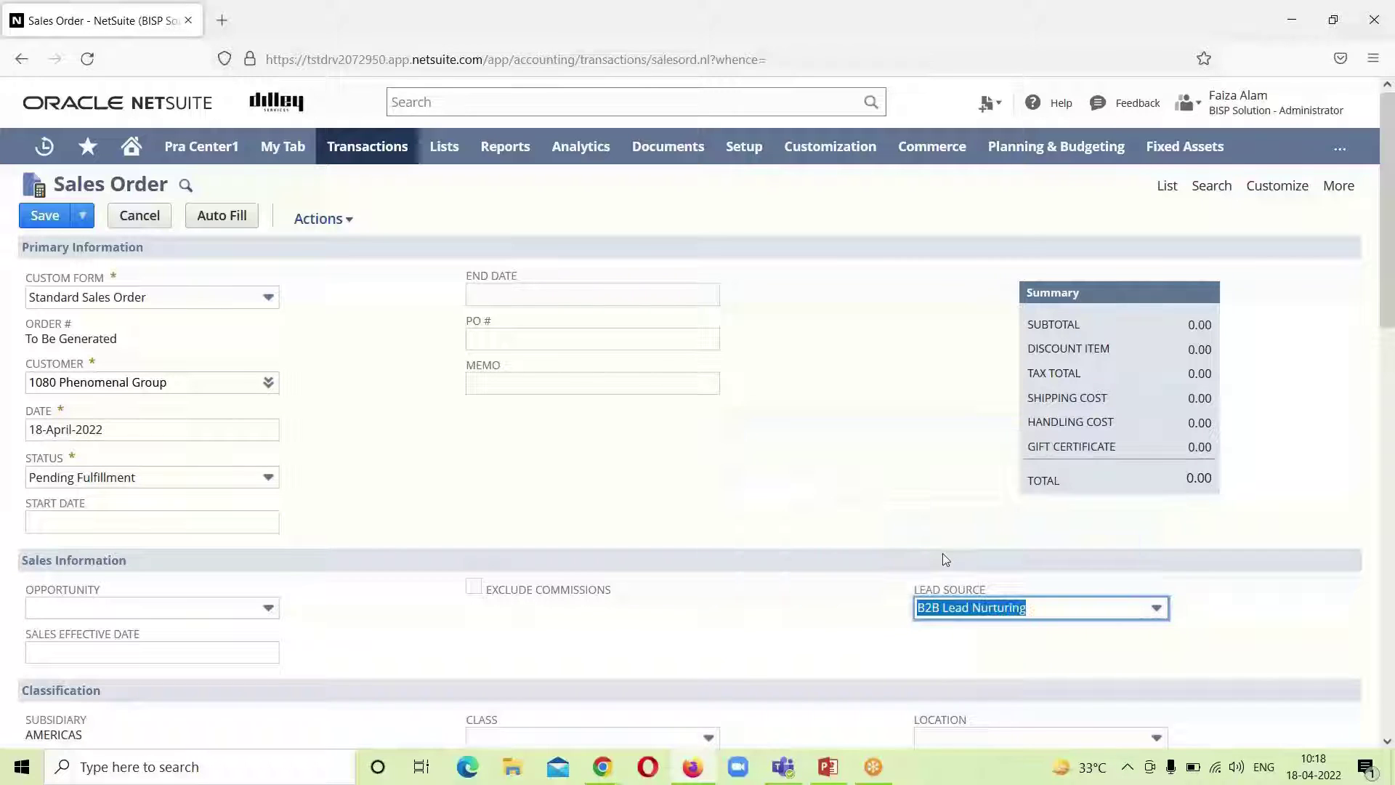
drag(956, 552, 1166, 519)
click(1167, 520)
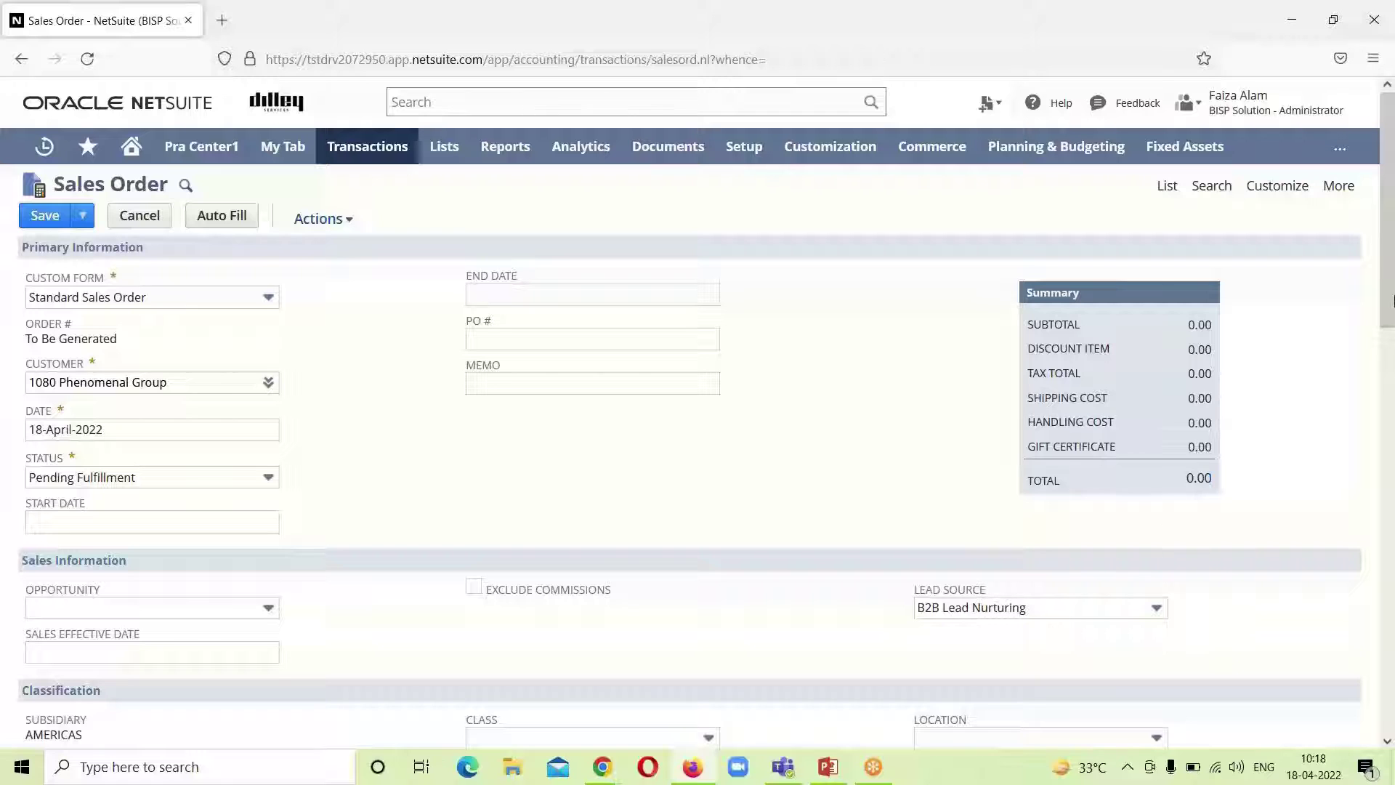
Set the required Currency List field of the sales order to USD.
drag(1389, 224, 1391, 436)
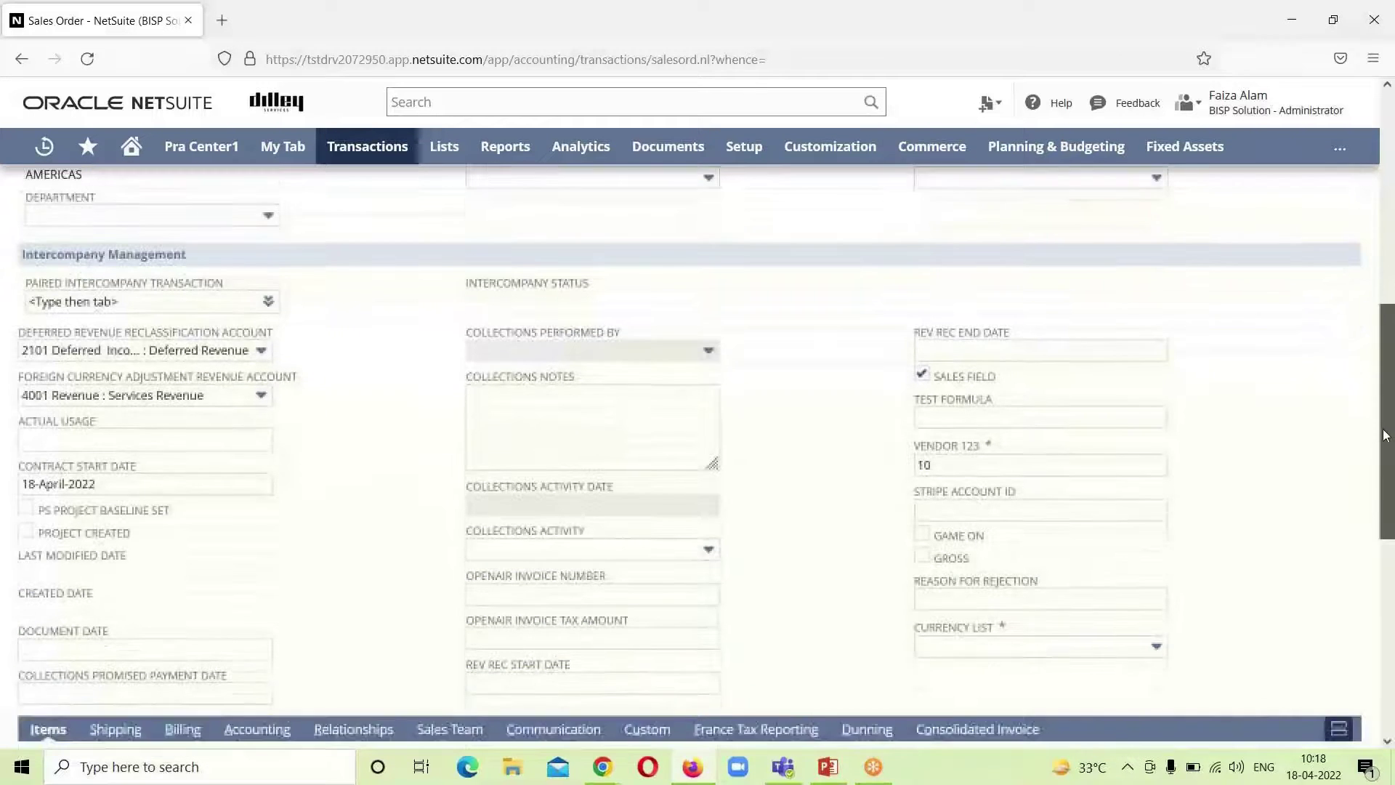
click(1155, 648)
click(1080, 577)
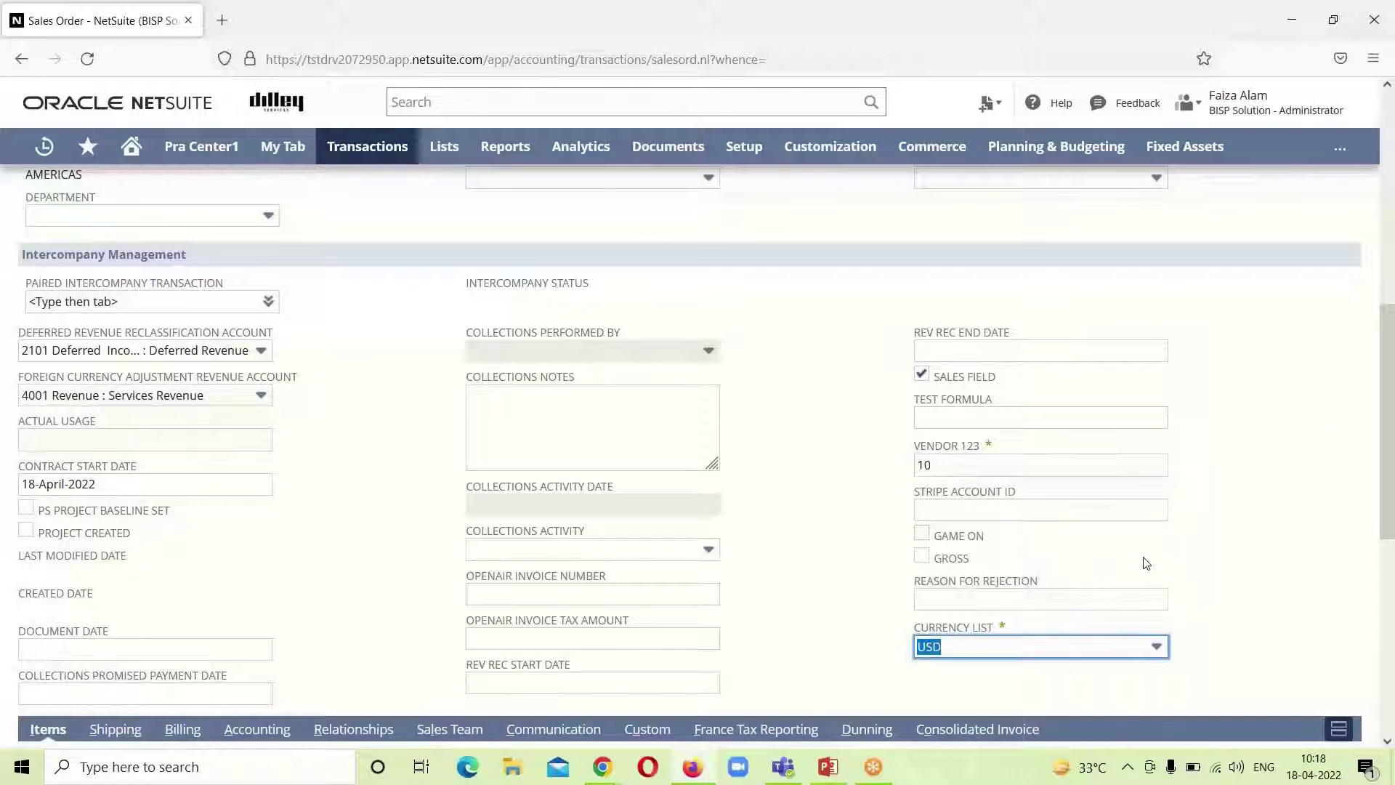
Add an item line for Dell Laptop for Sale with a quantity of 1 to the sales order.
drag(1388, 434, 1388, 633)
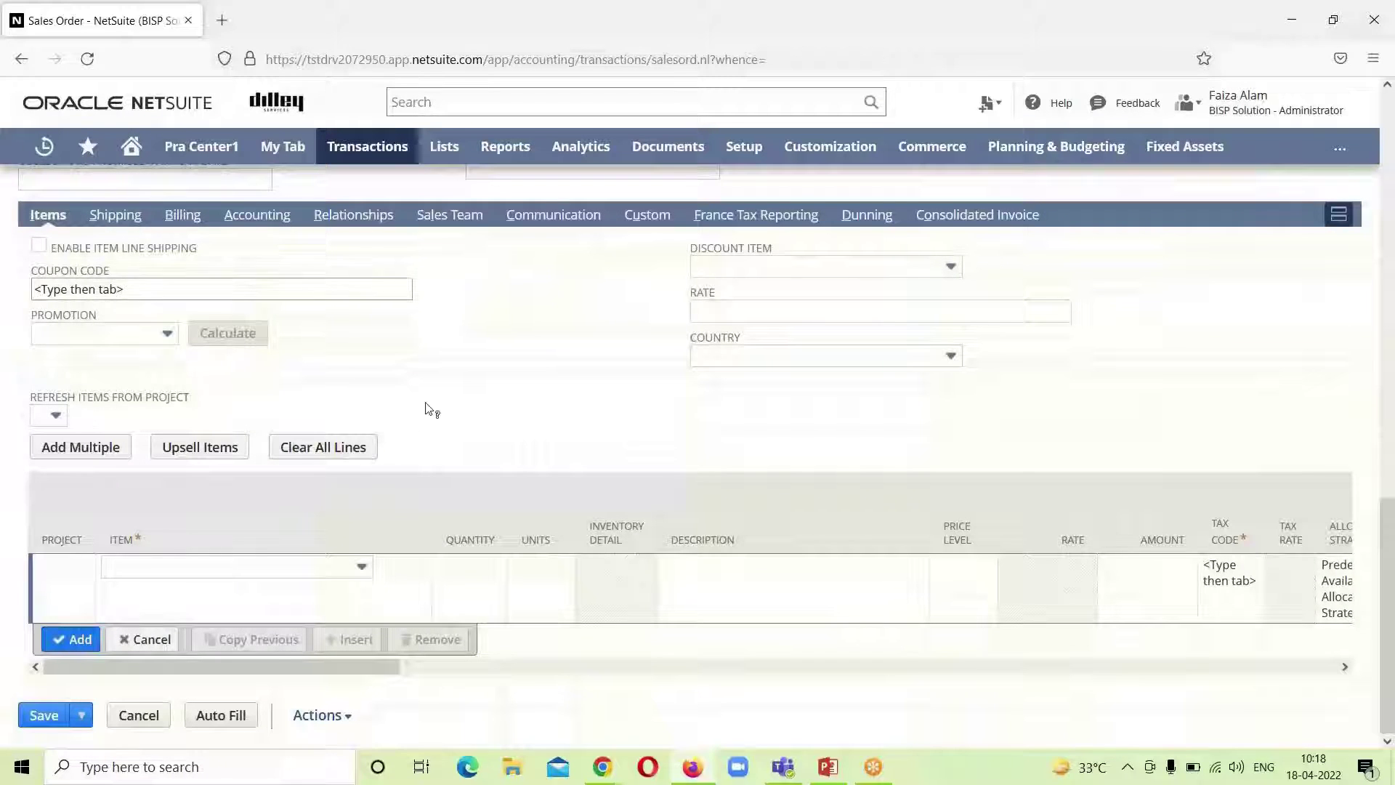
click(362, 568)
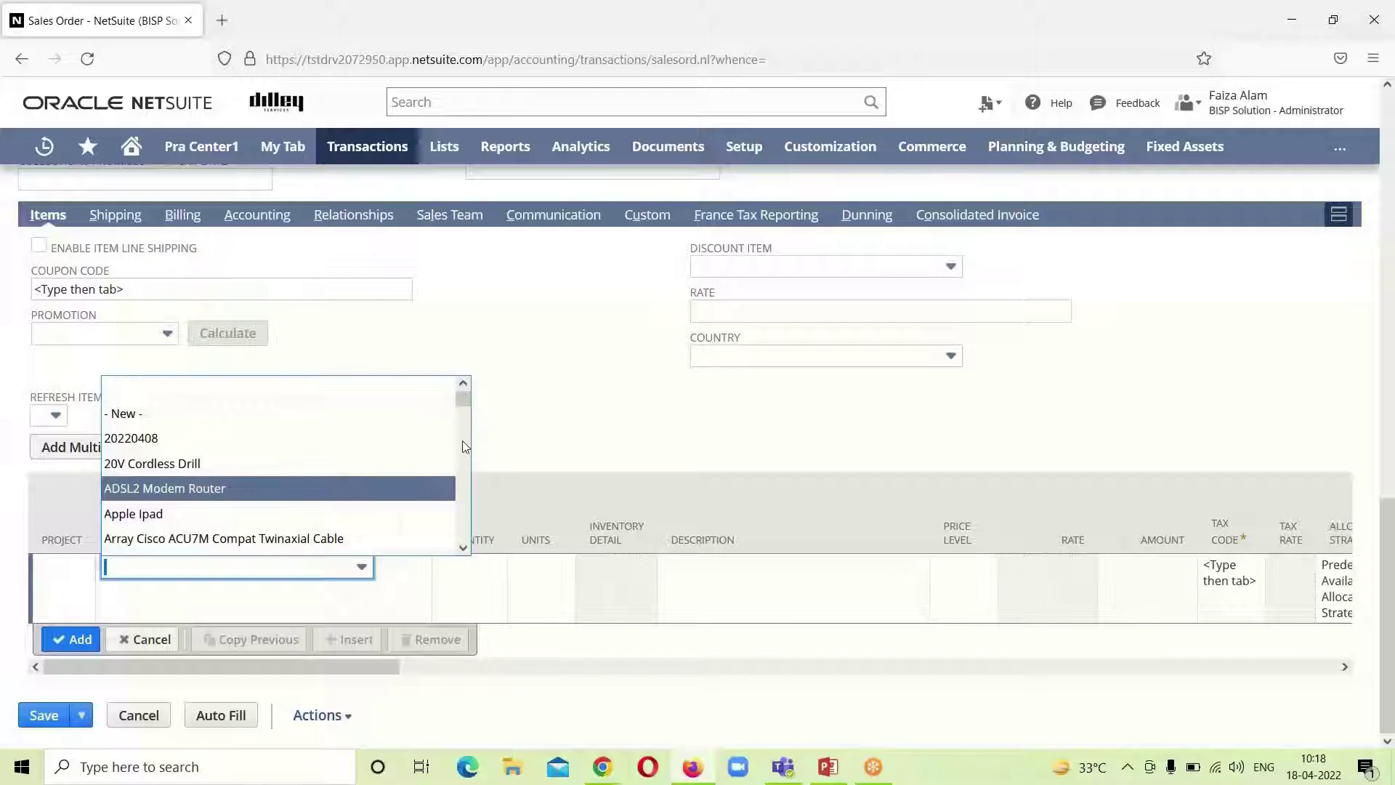
drag(461, 398, 471, 477)
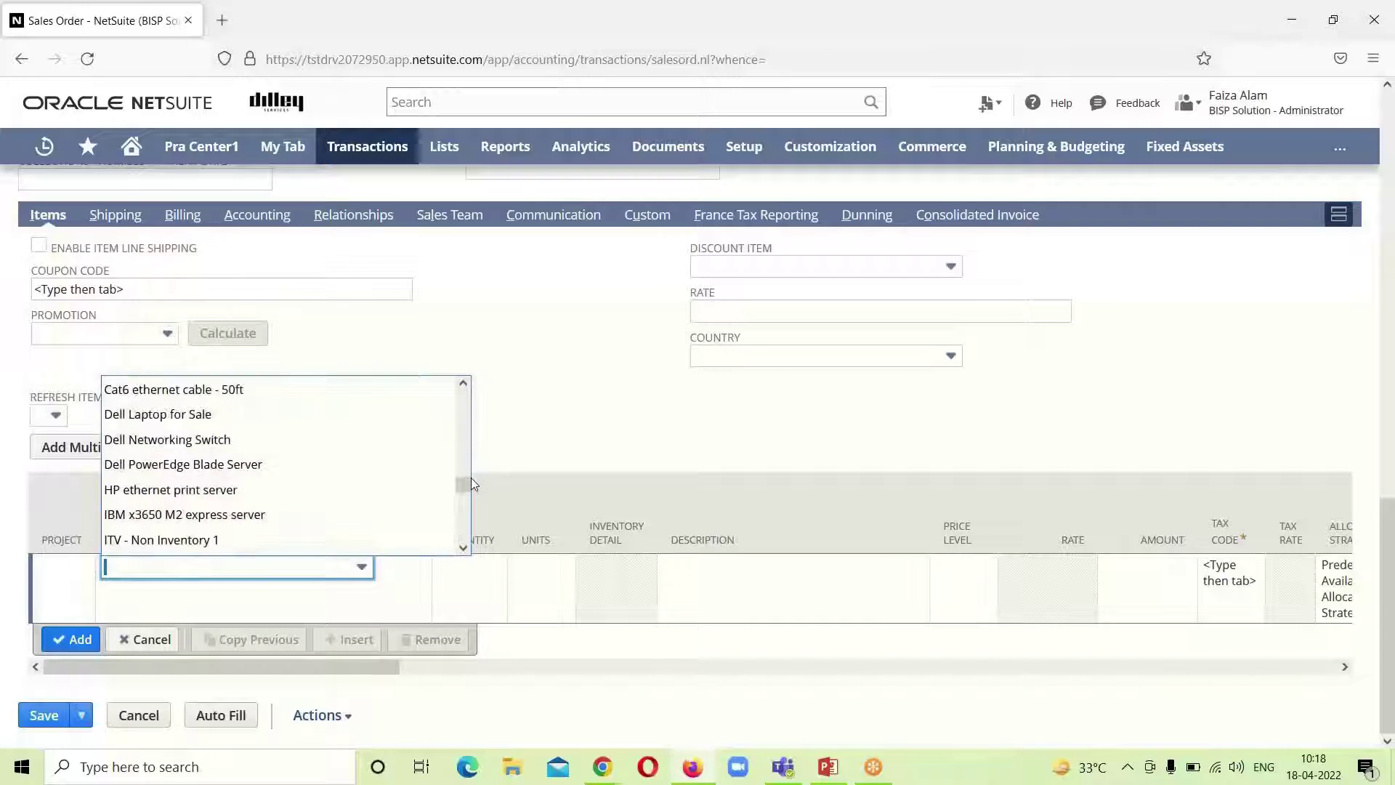
click(325, 414)
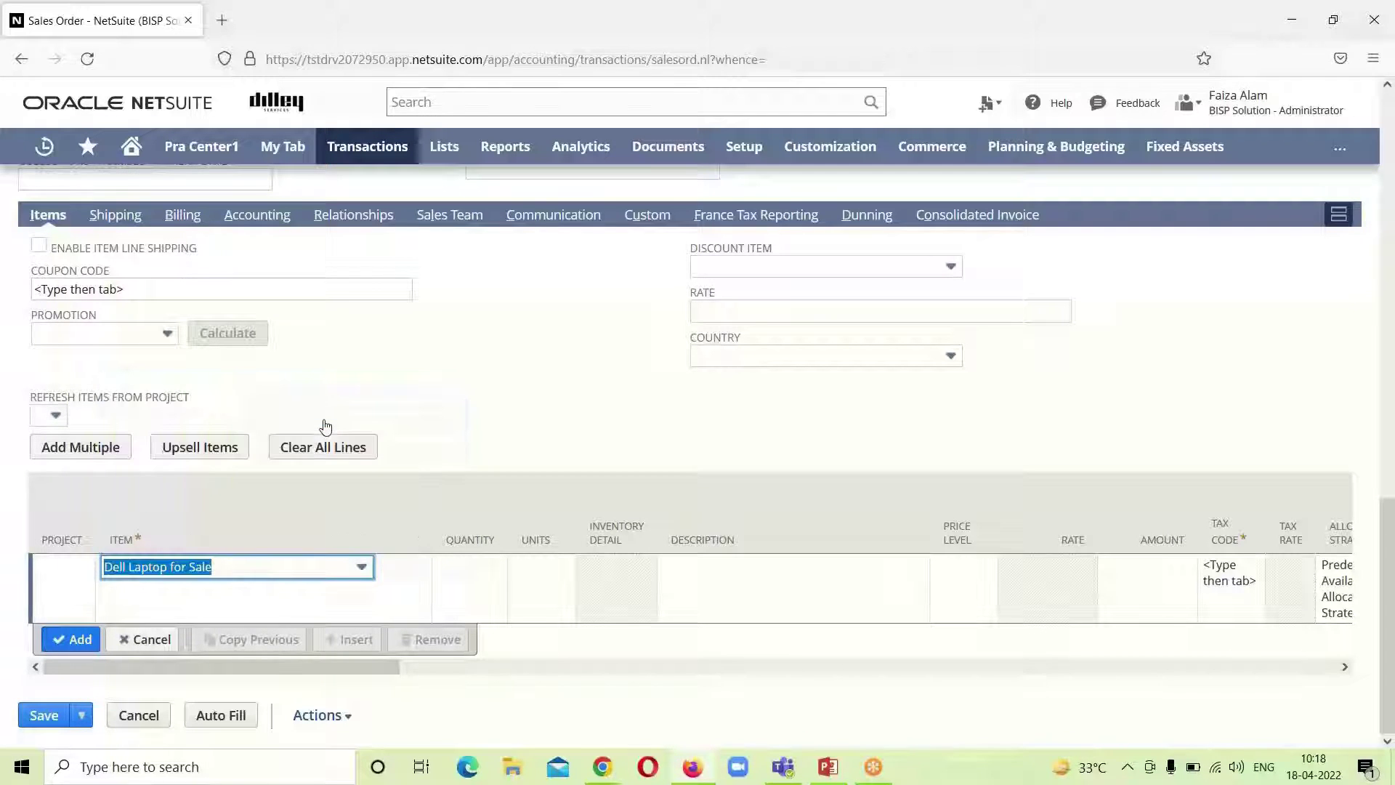
click(499, 569)
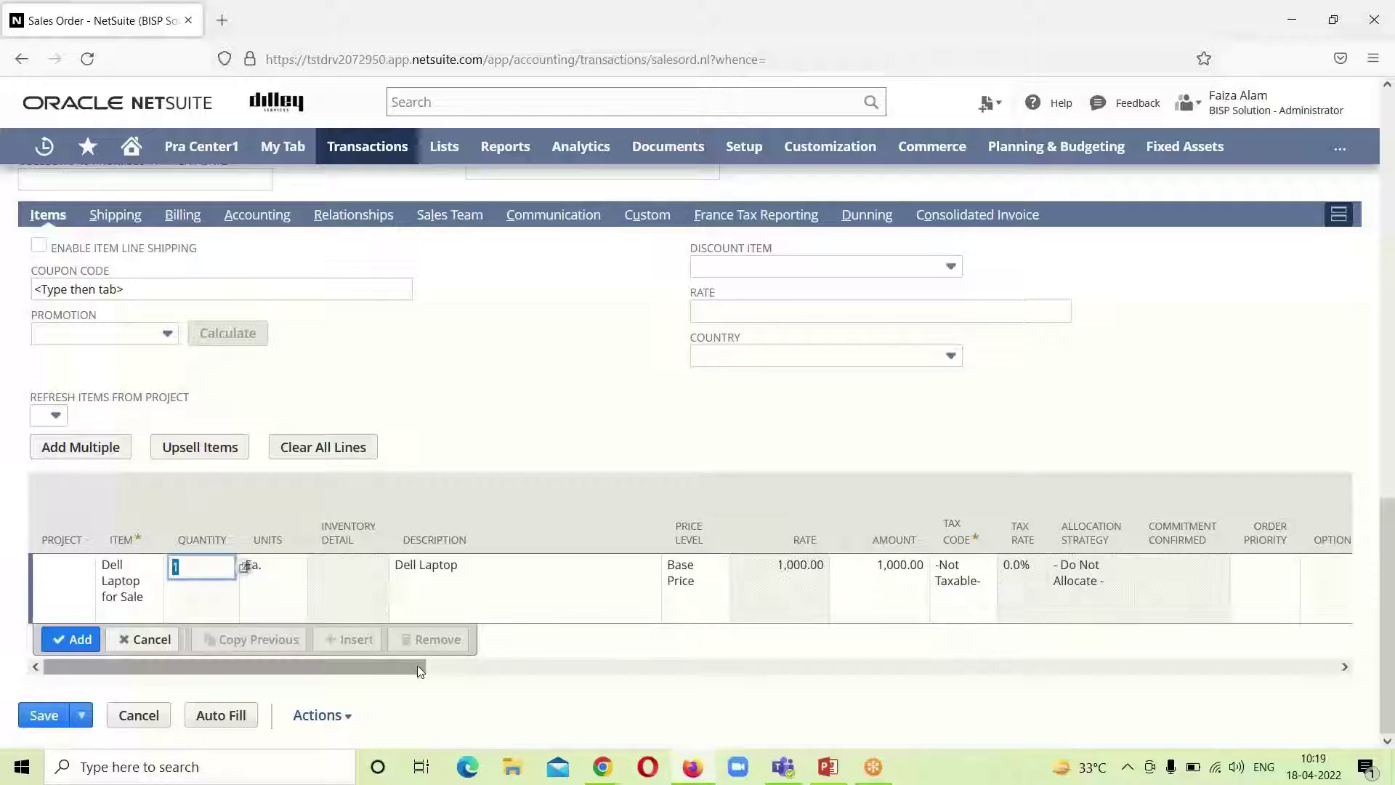
drag(422, 667, 342, 667)
click(72, 639)
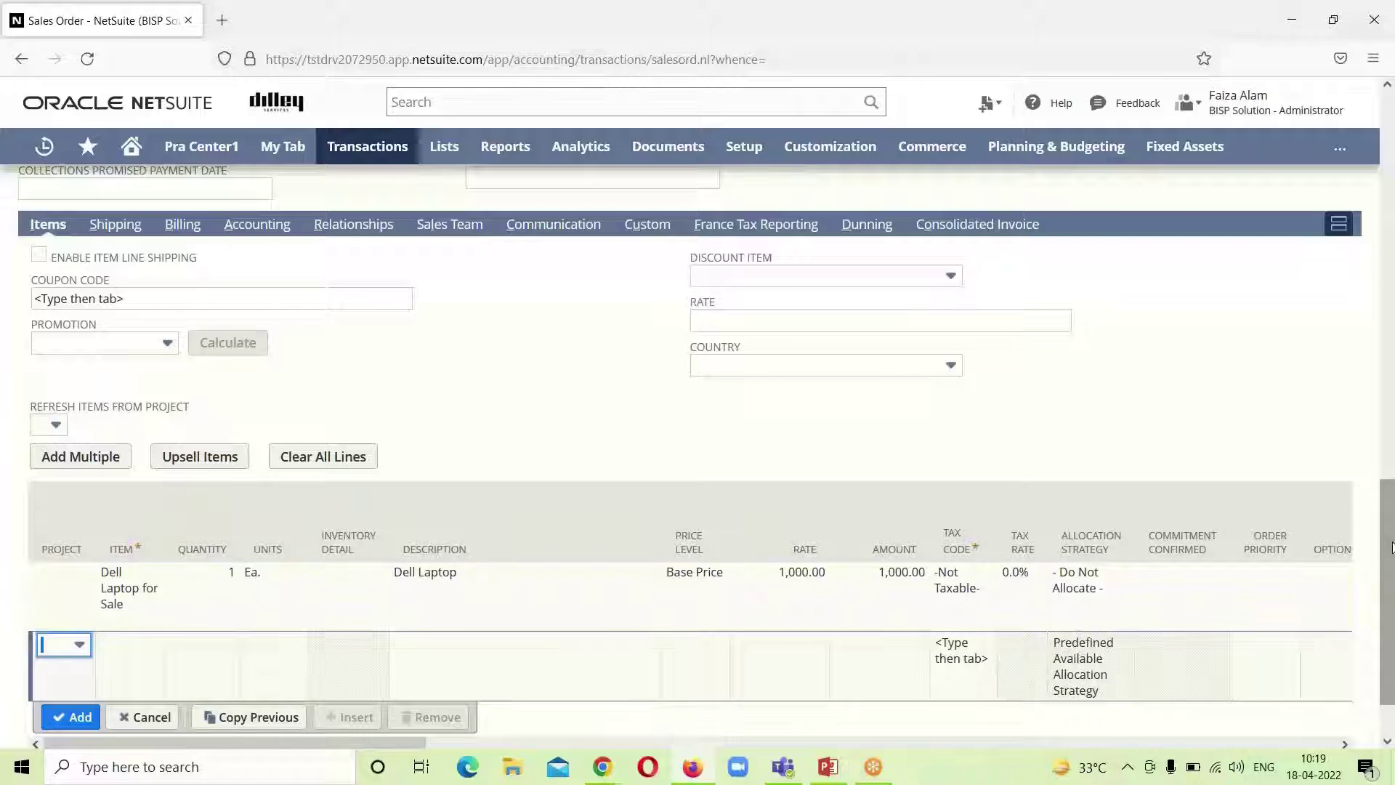
Save the sales order and start its item fulfillment.
drag(1389, 552, 1390, 165)
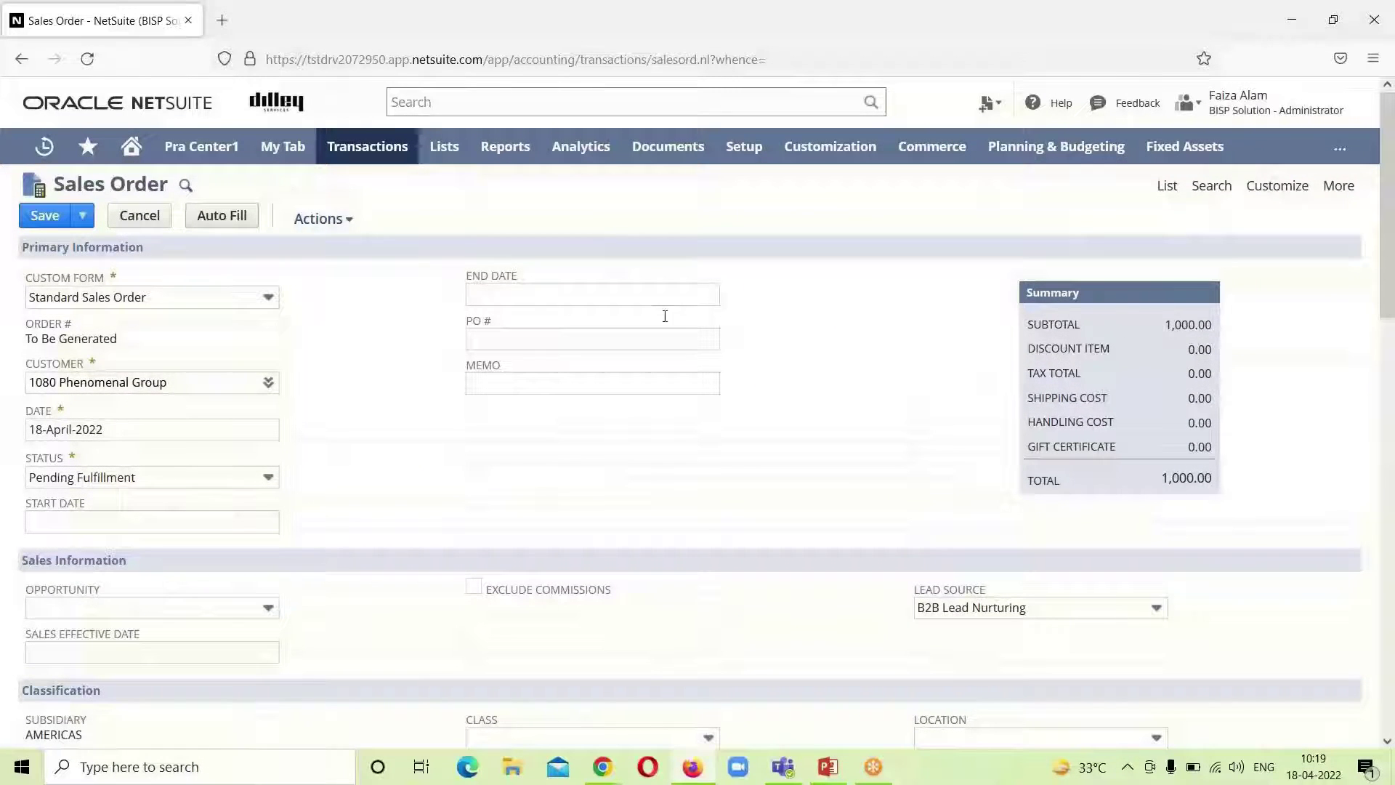
click(42, 218)
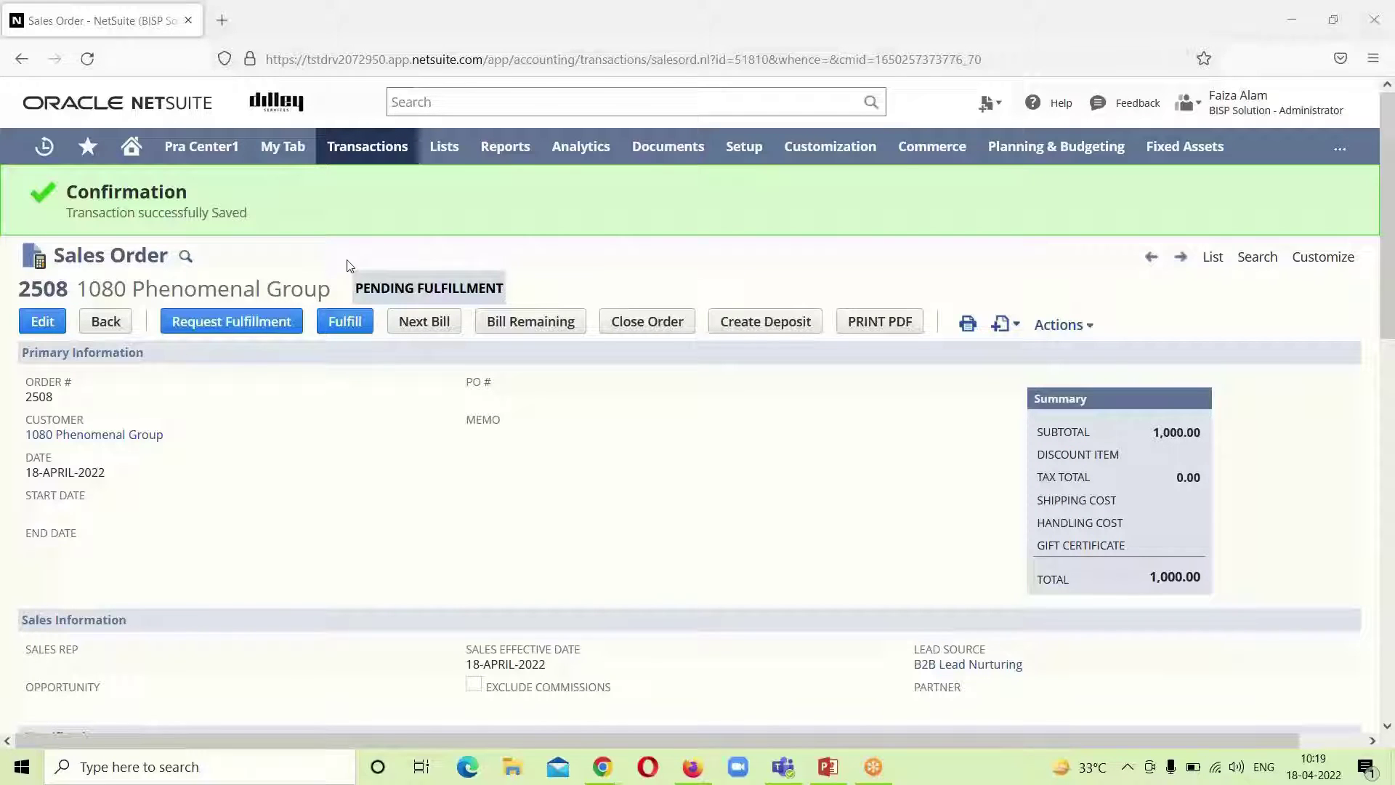
click(343, 327)
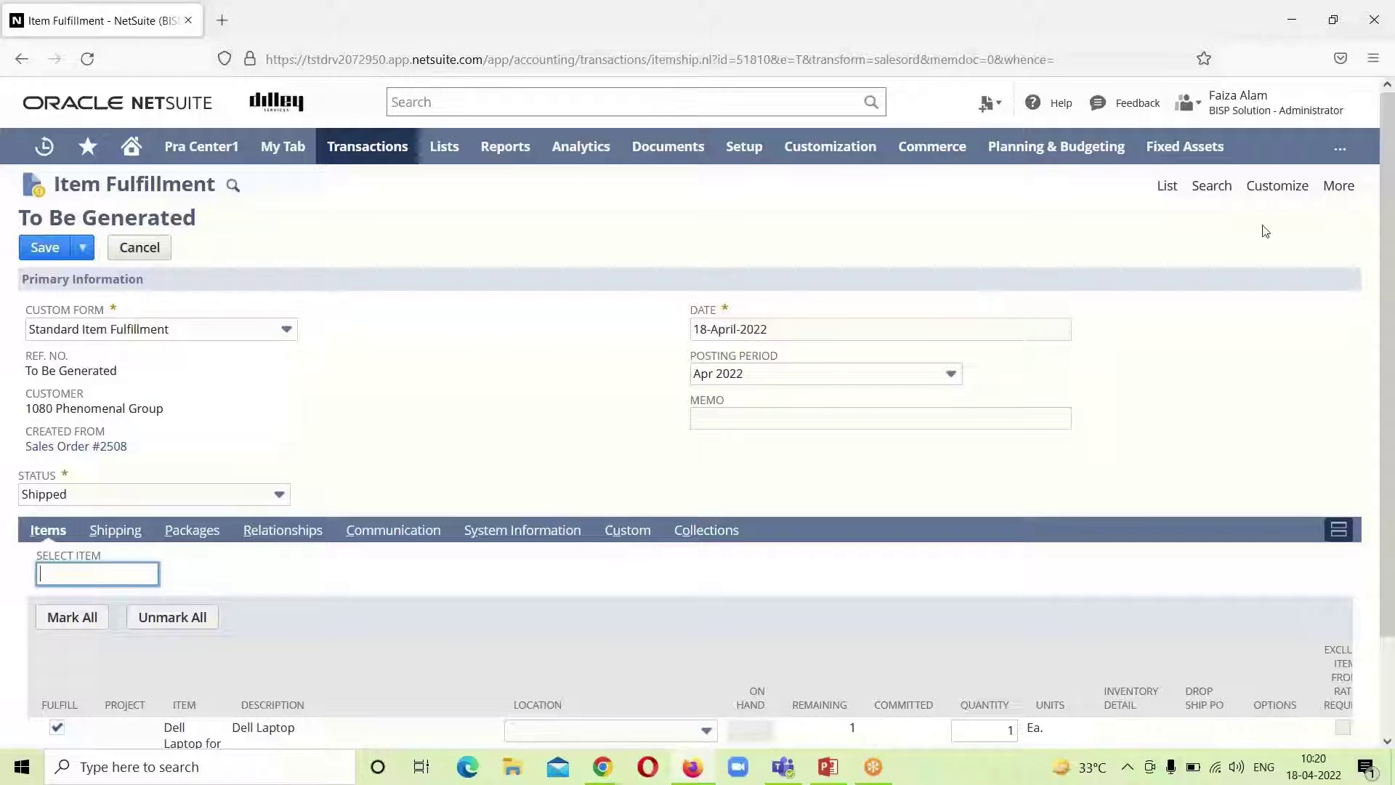
Set the laptop line's location to 02 US - Rocky Mount, NC : USA, and save the fulfillment with billing.
drag(1389, 243, 1391, 449)
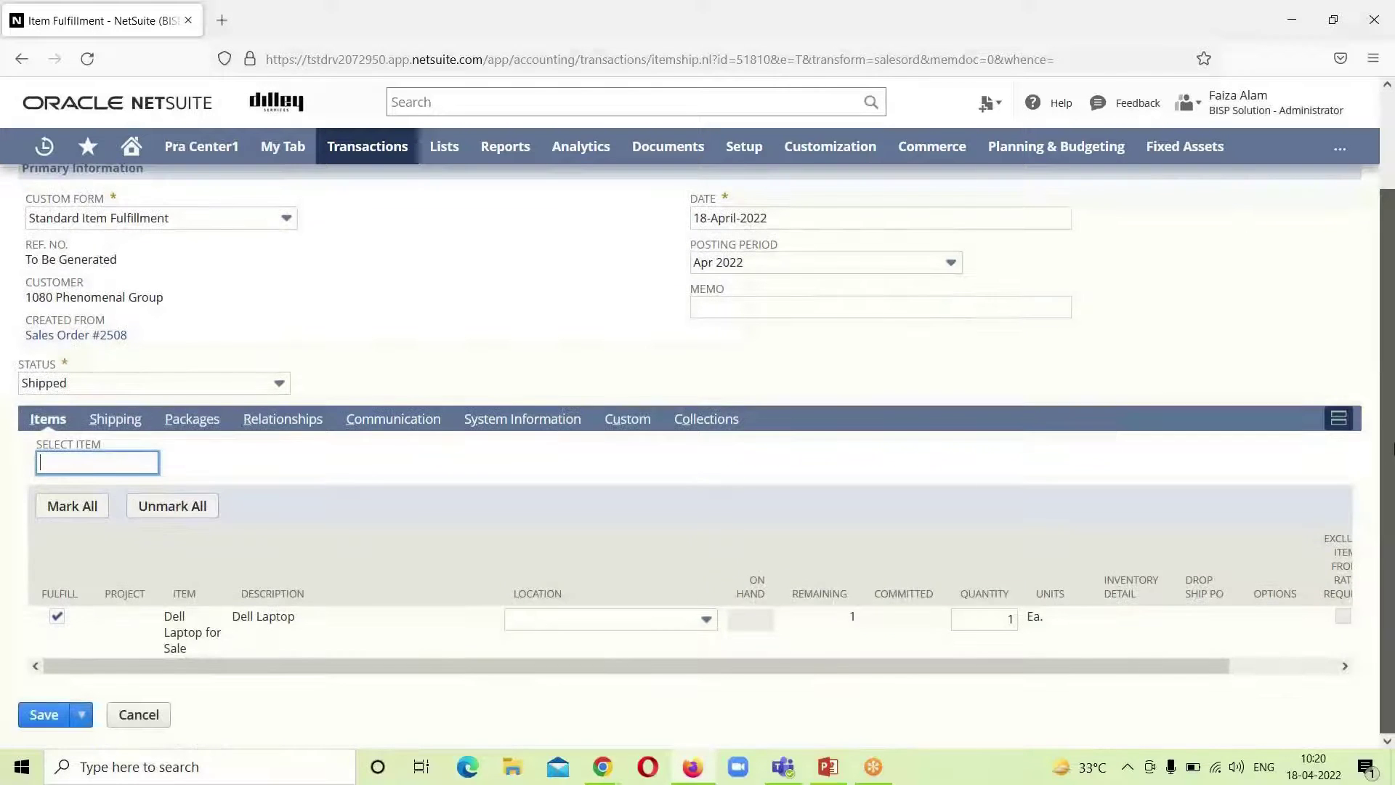
click(706, 620)
click(649, 667)
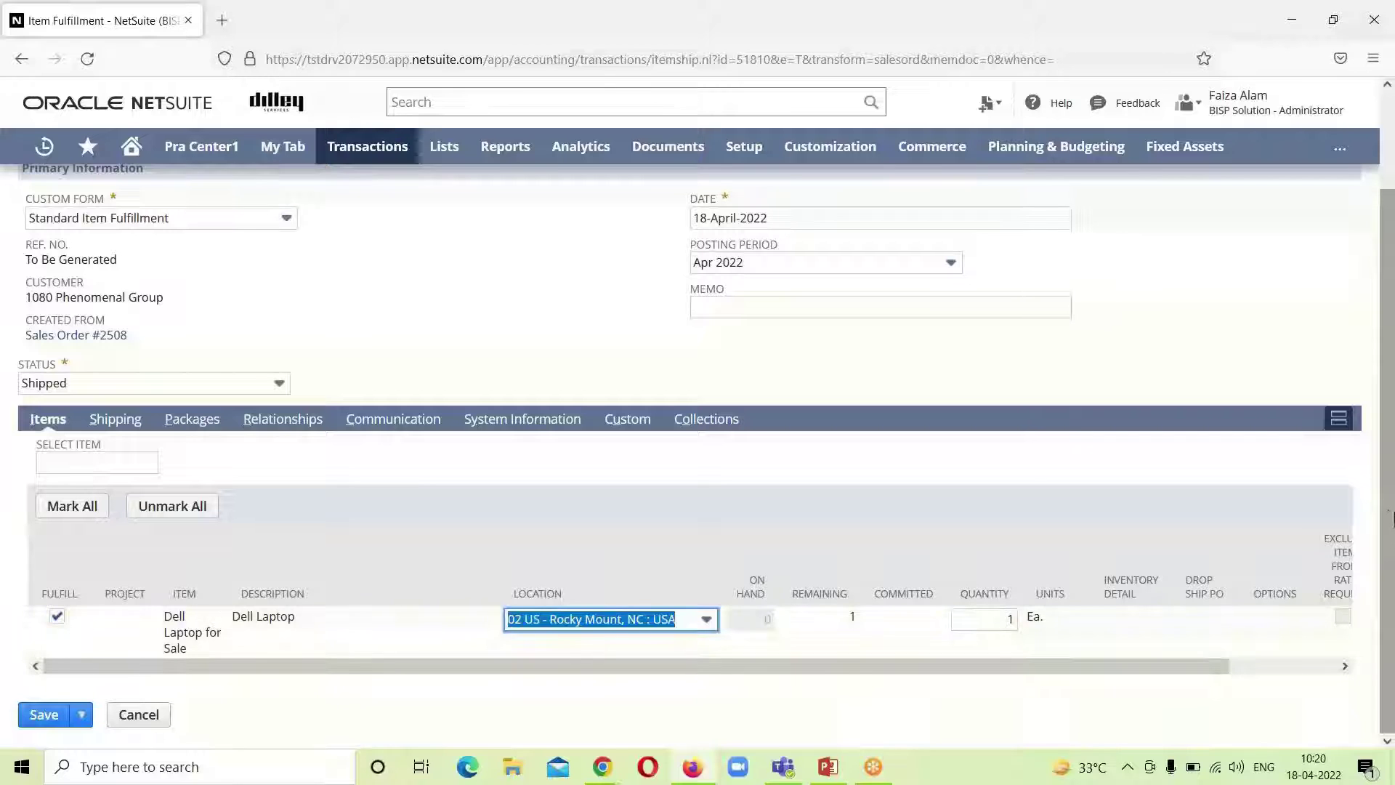
scroll(1387, 521, up, 3)
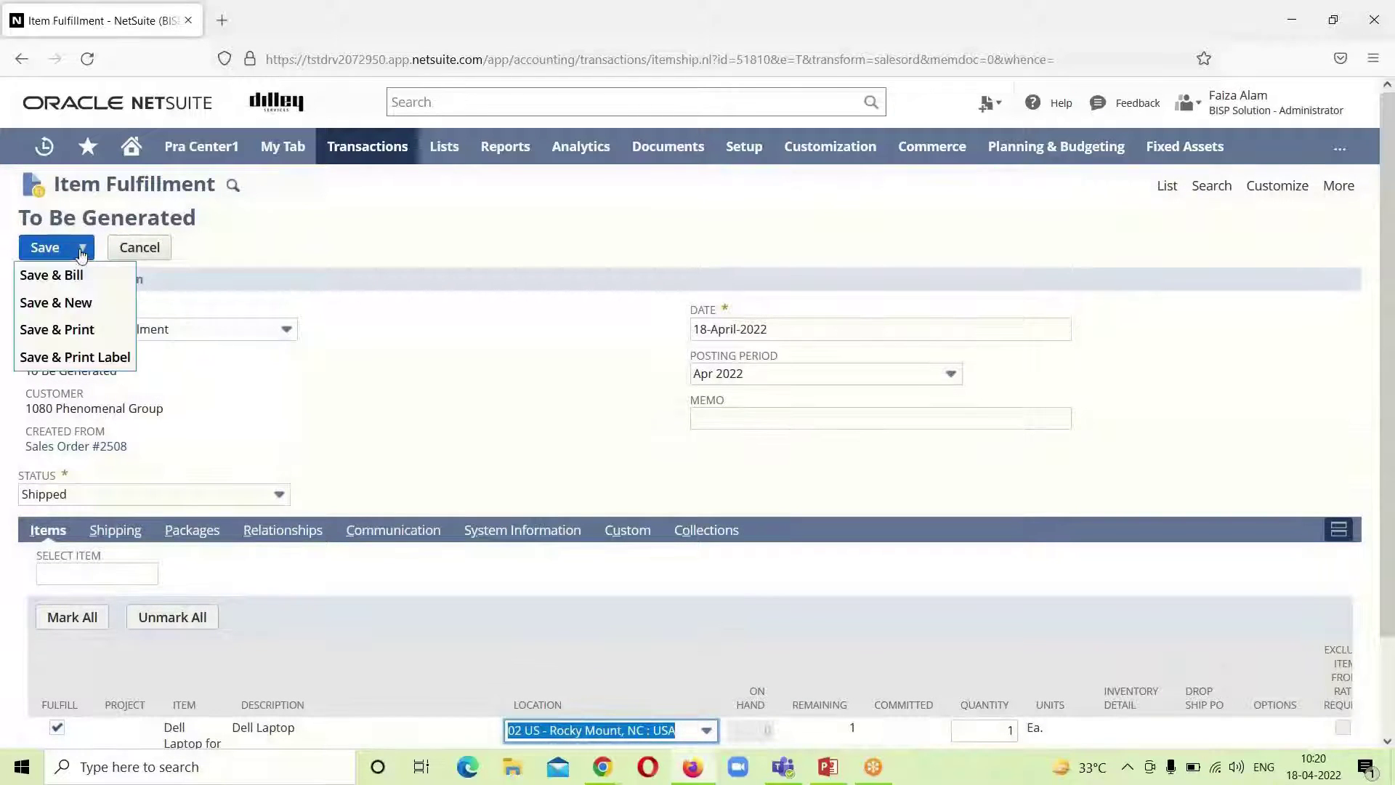
click(77, 273)
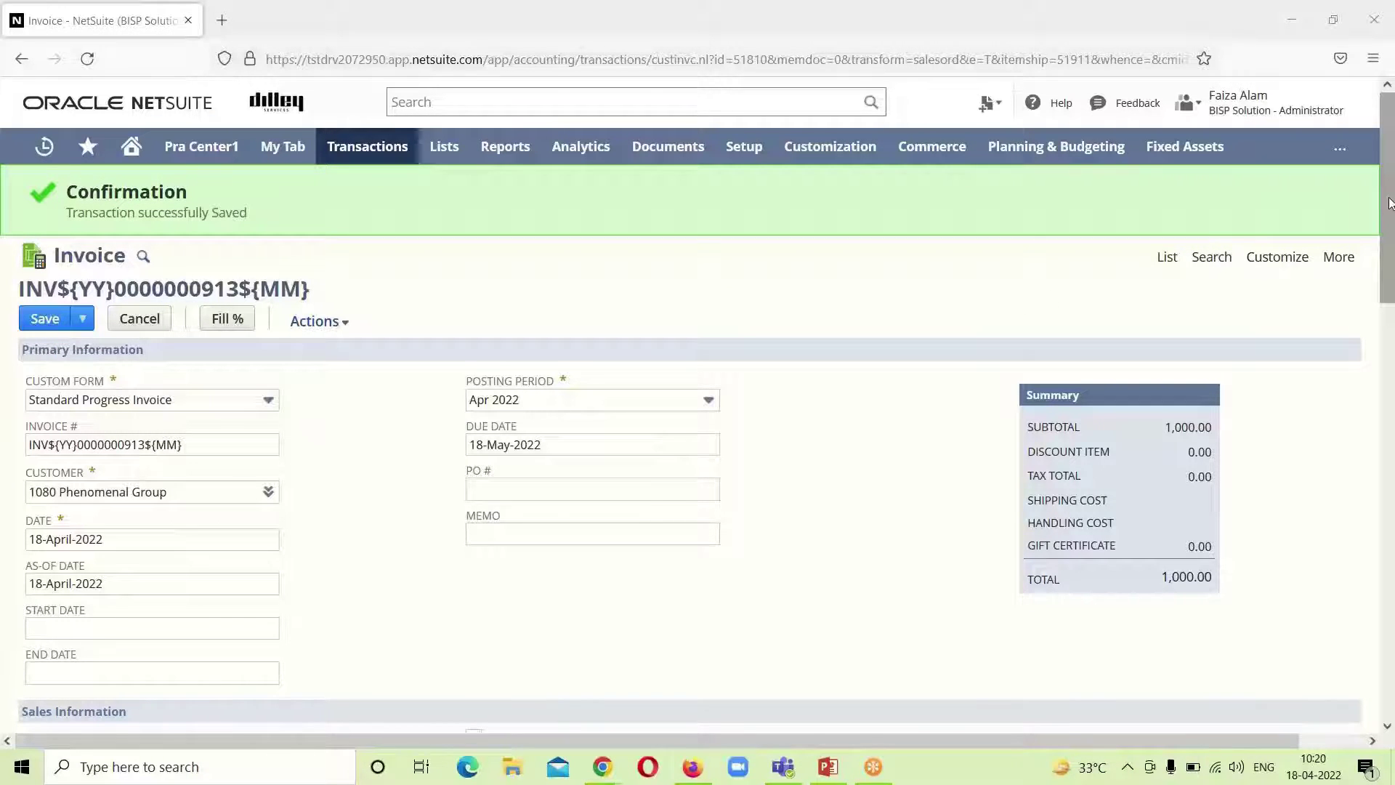
Replace the generated invoice number with INV 2006.
scroll(1389, 202, down, 2)
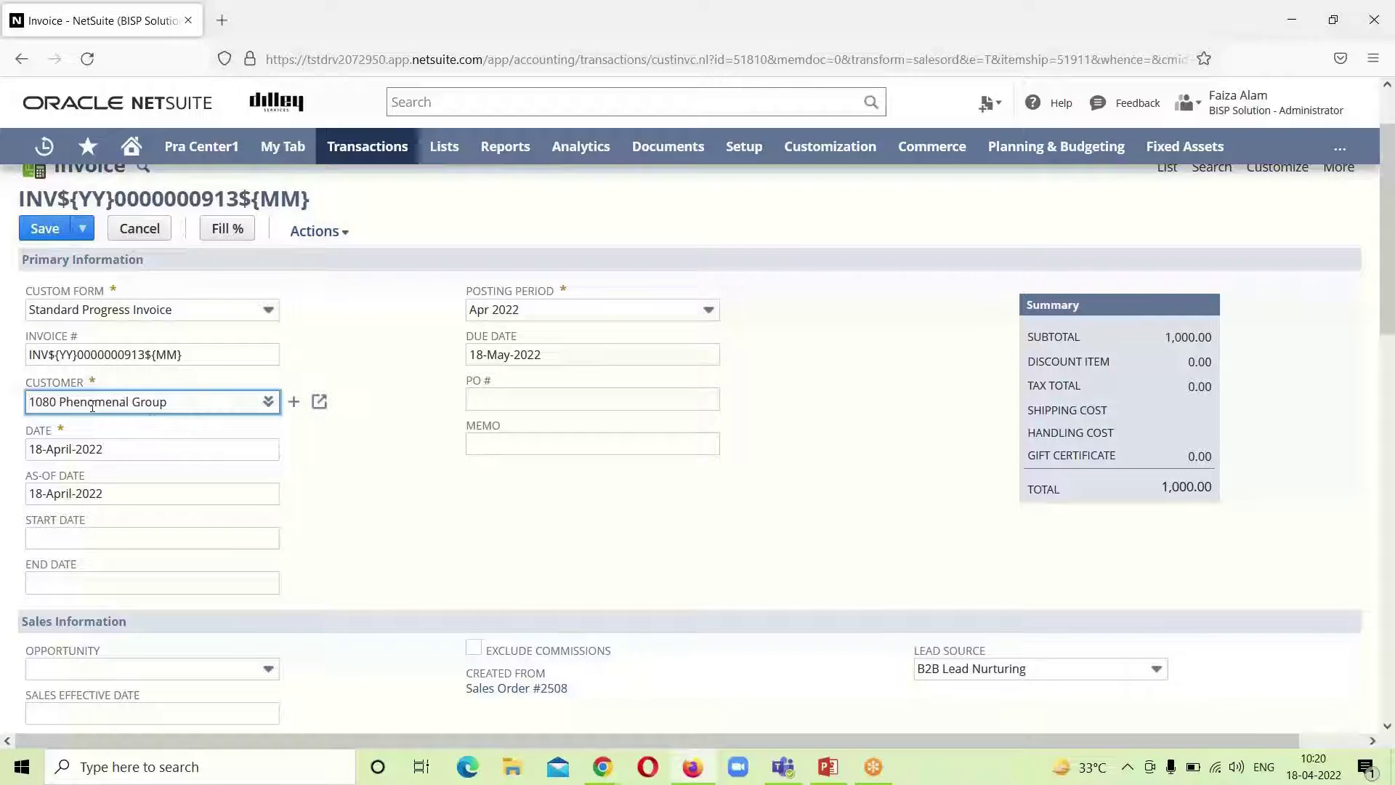
click(193, 356)
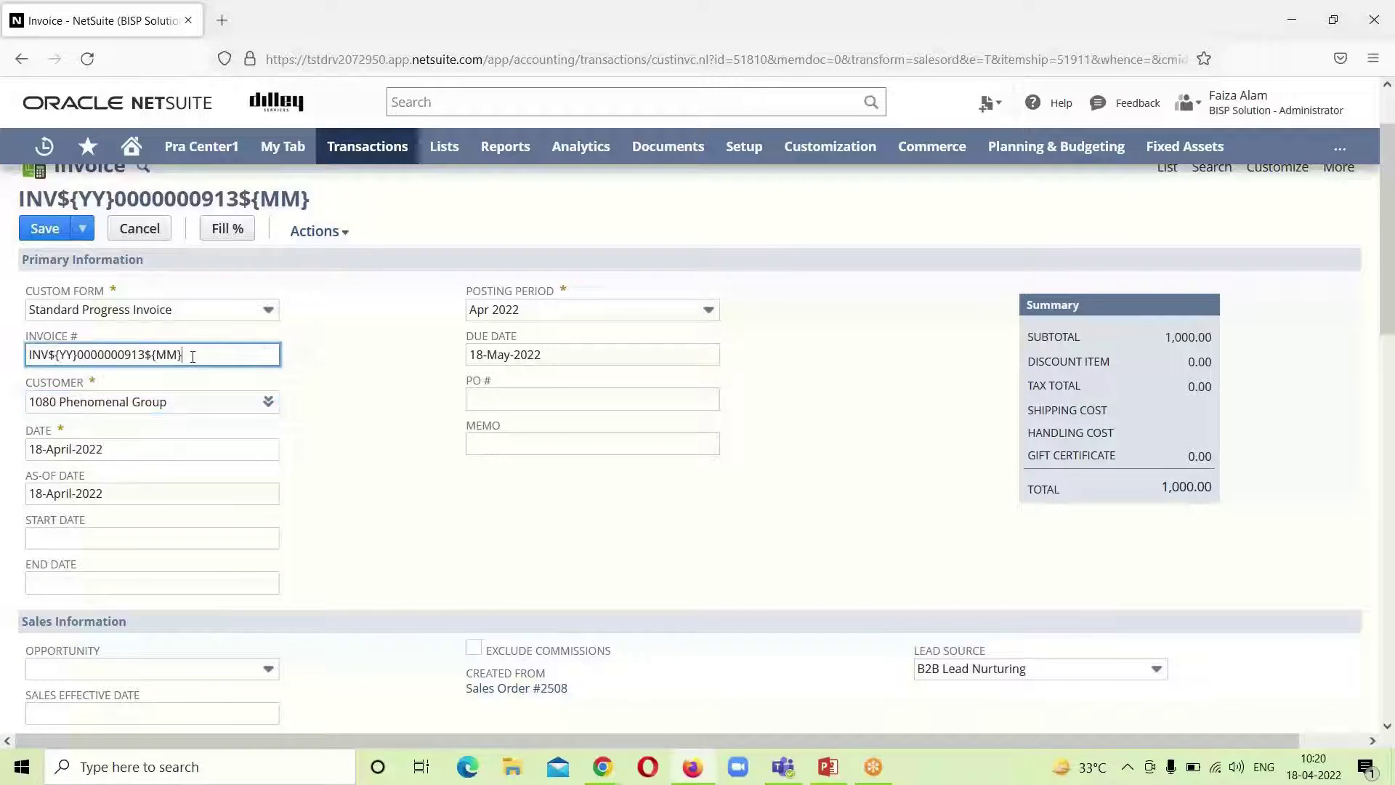
key(BackSpace)
key(BackSpace)
key(BackSpace)
key(BackSpace)
key(BackSpace)
key(BackSpace)
key(BackSpace)
key(BackSpace)
key(BackSpace)
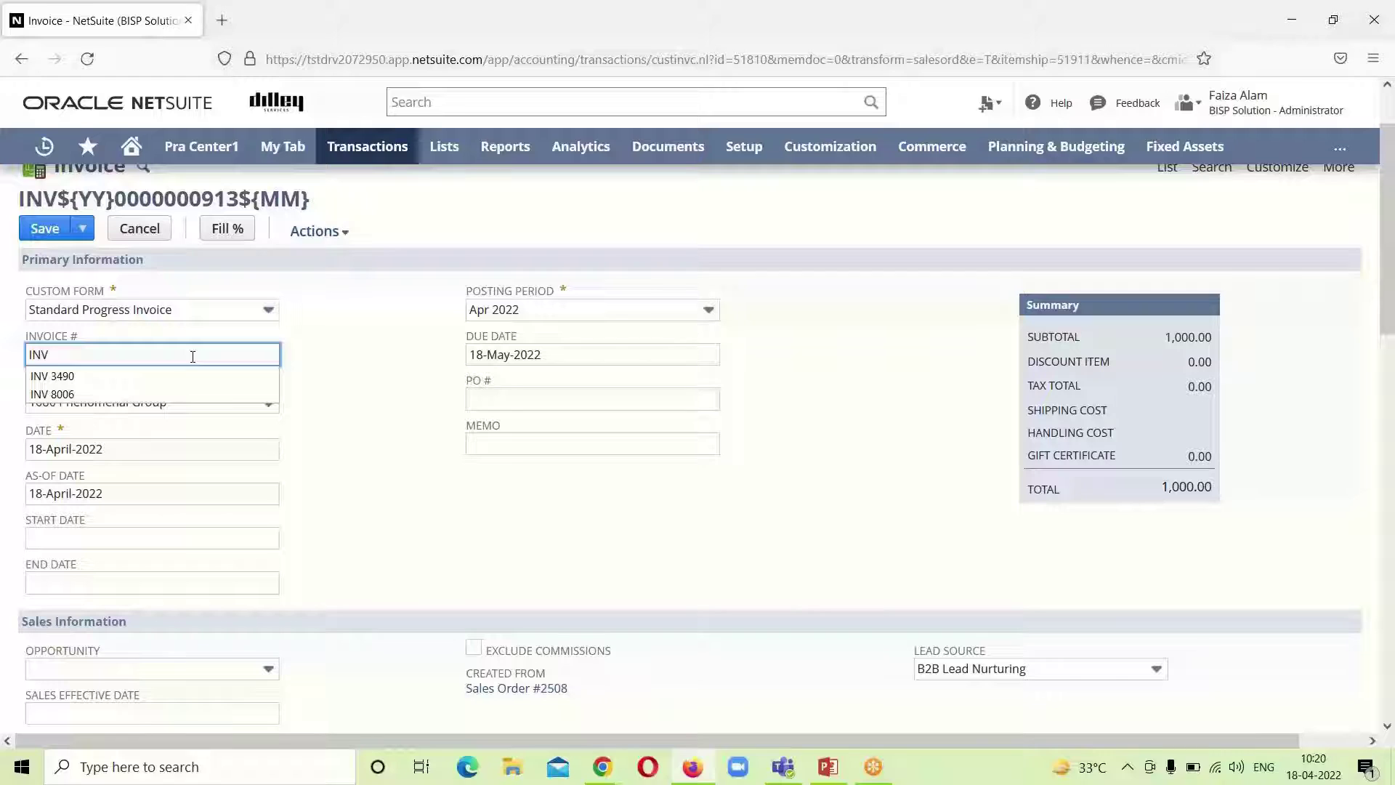
text(2006)
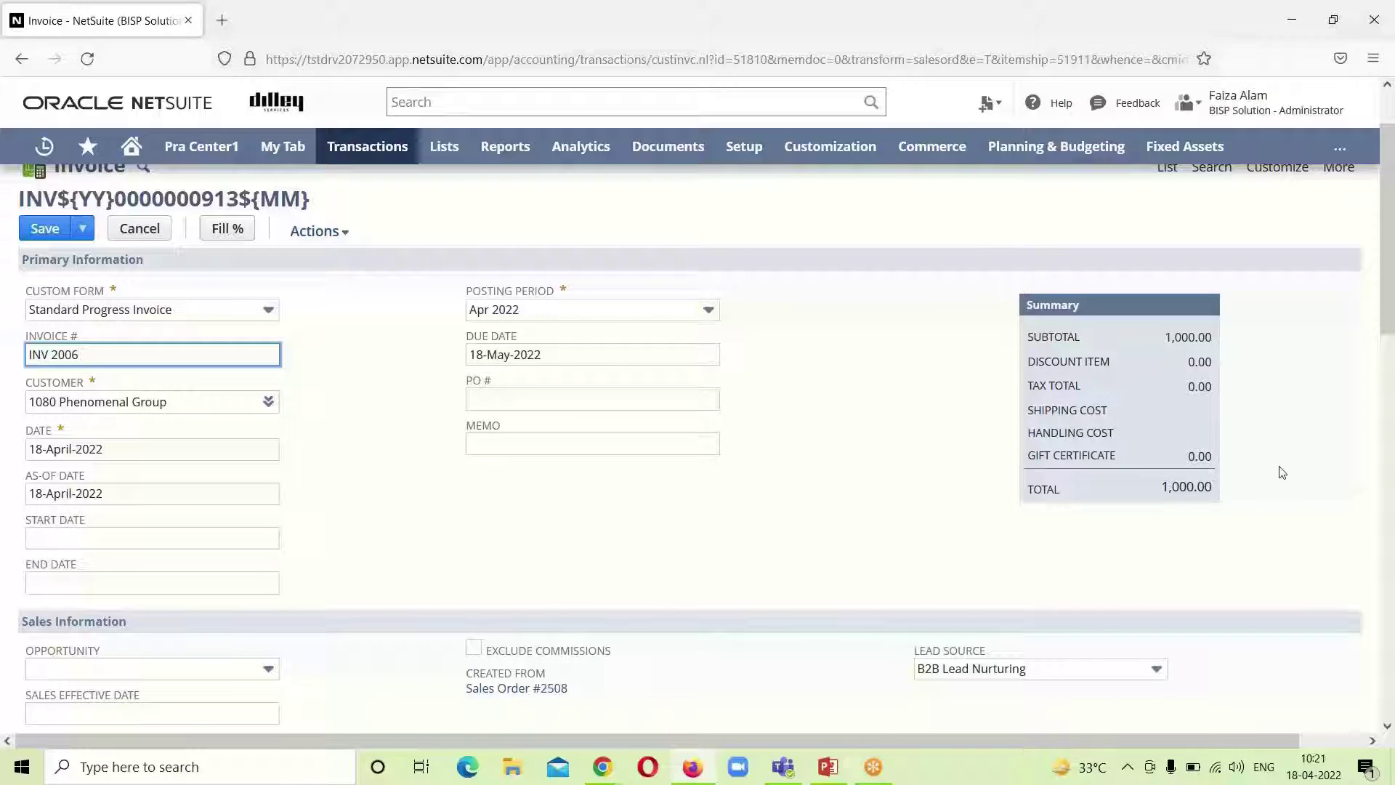
drag(1386, 276, 1391, 587)
scroll(1391, 587, down, 2)
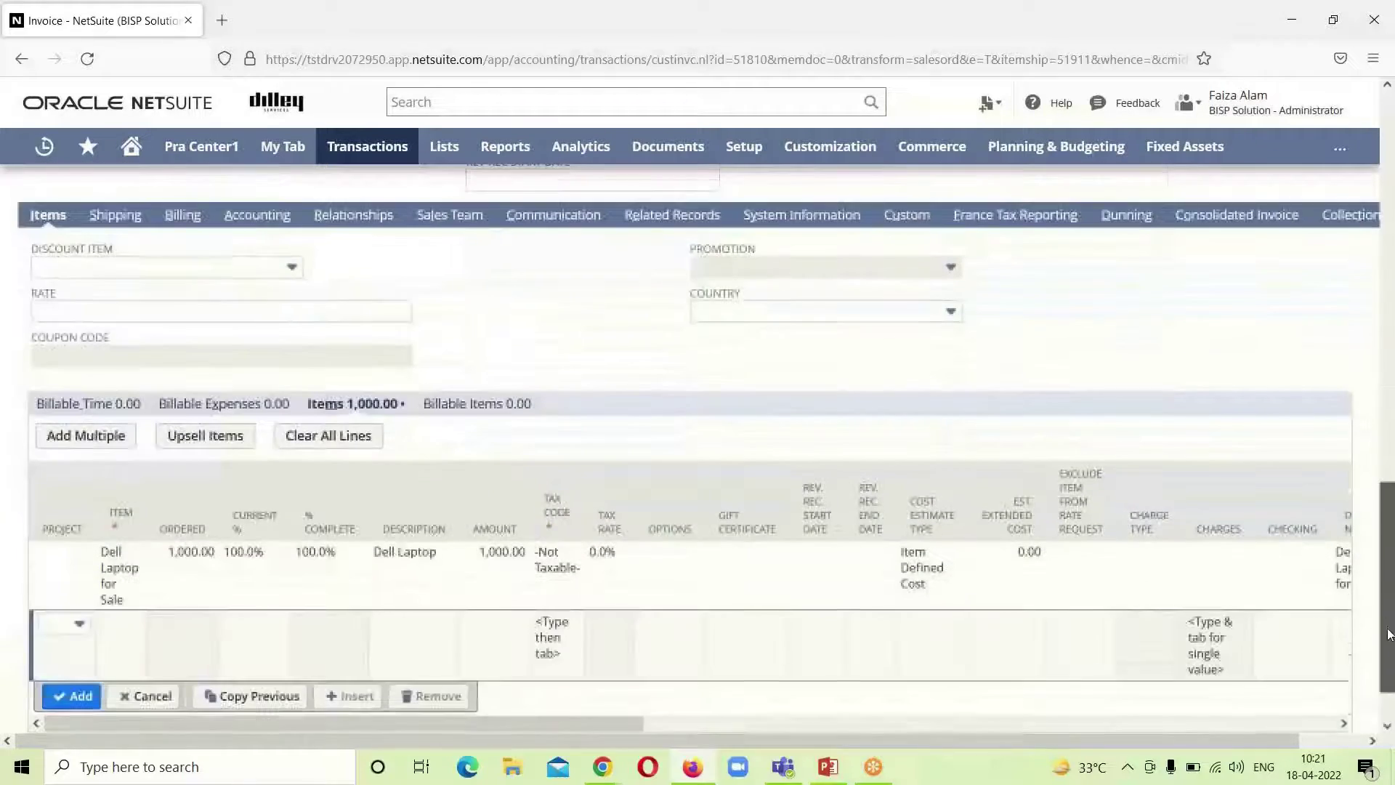
drag(1389, 555, 1371, 141)
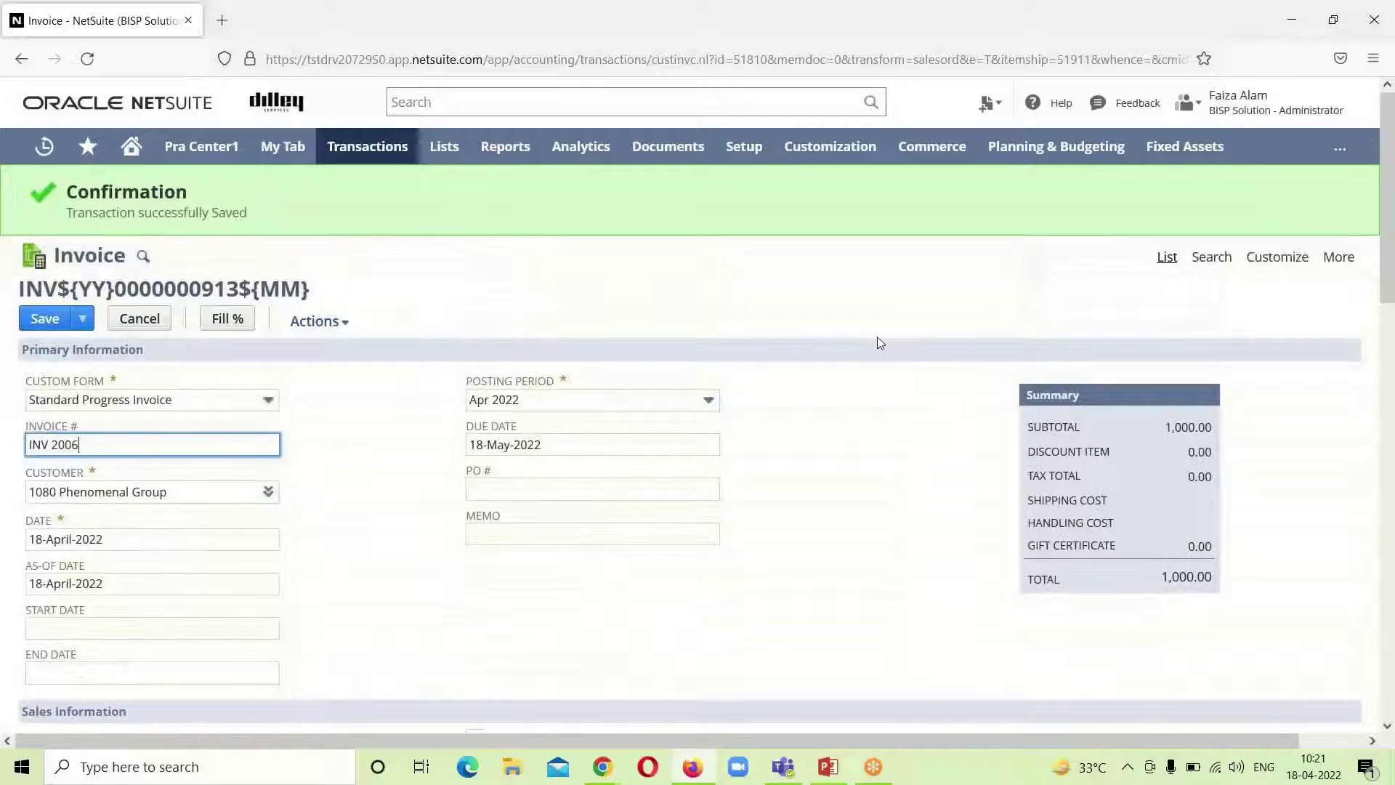
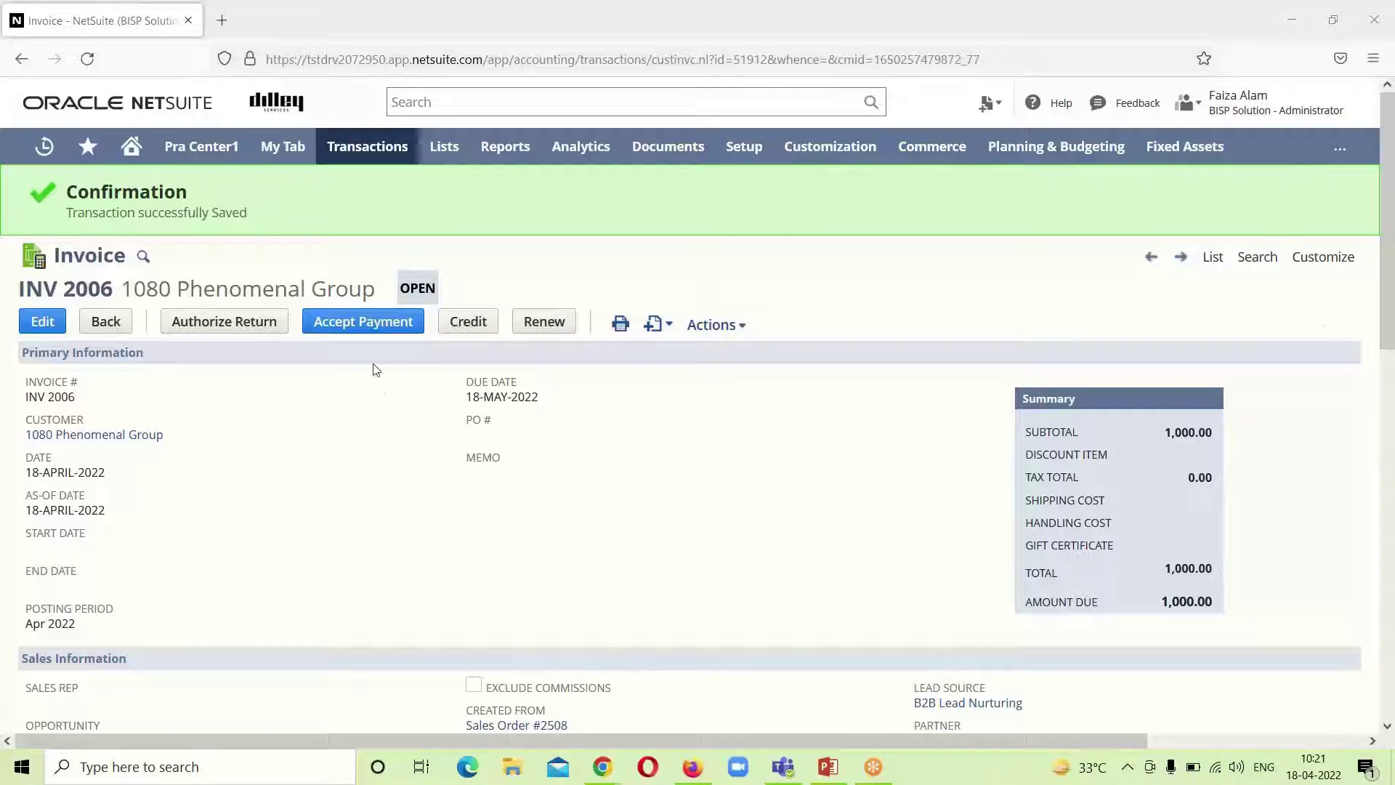
Start accepting a payment for the invoice and set its deposit account to 1900 Deposits instead of undeposited funds.
click(373, 327)
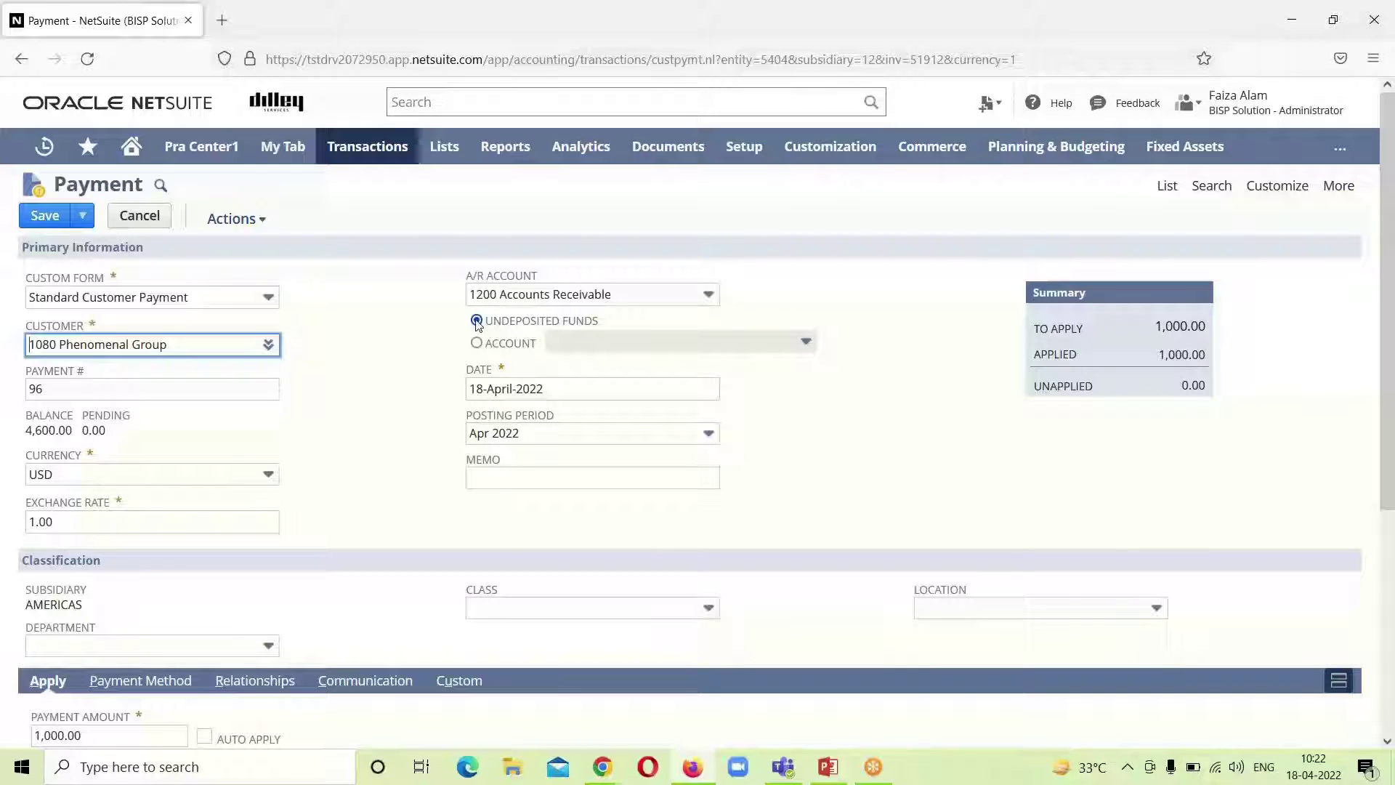
click(477, 346)
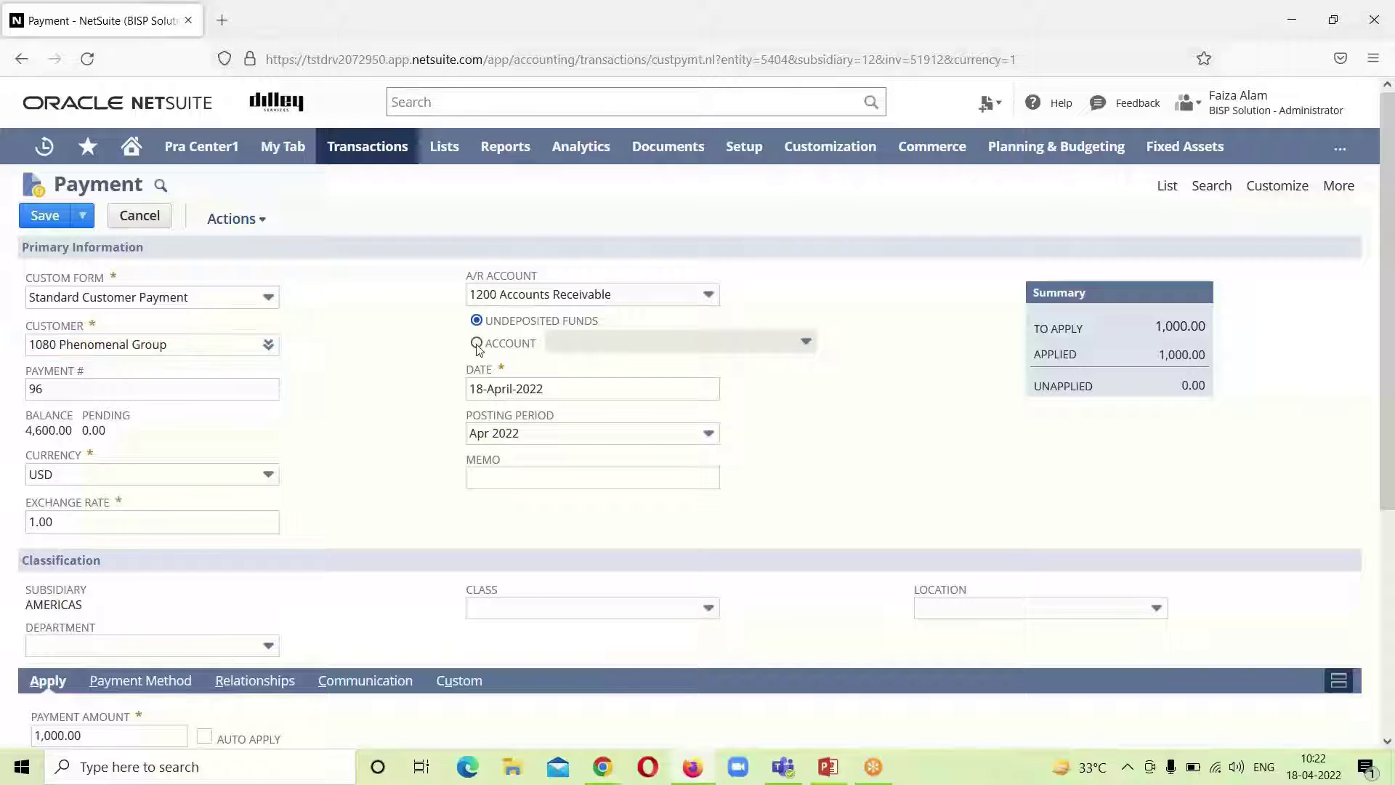
click(477, 345)
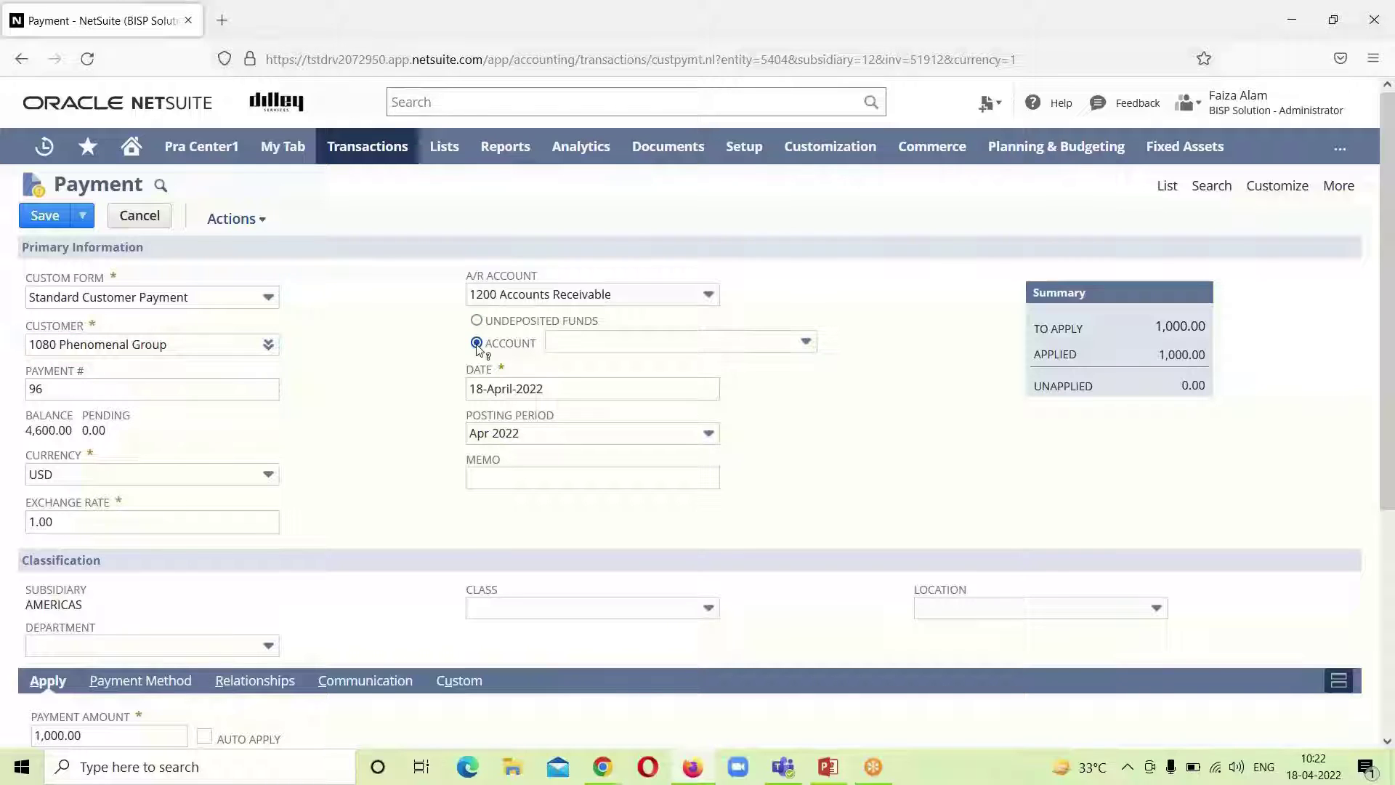
click(806, 342)
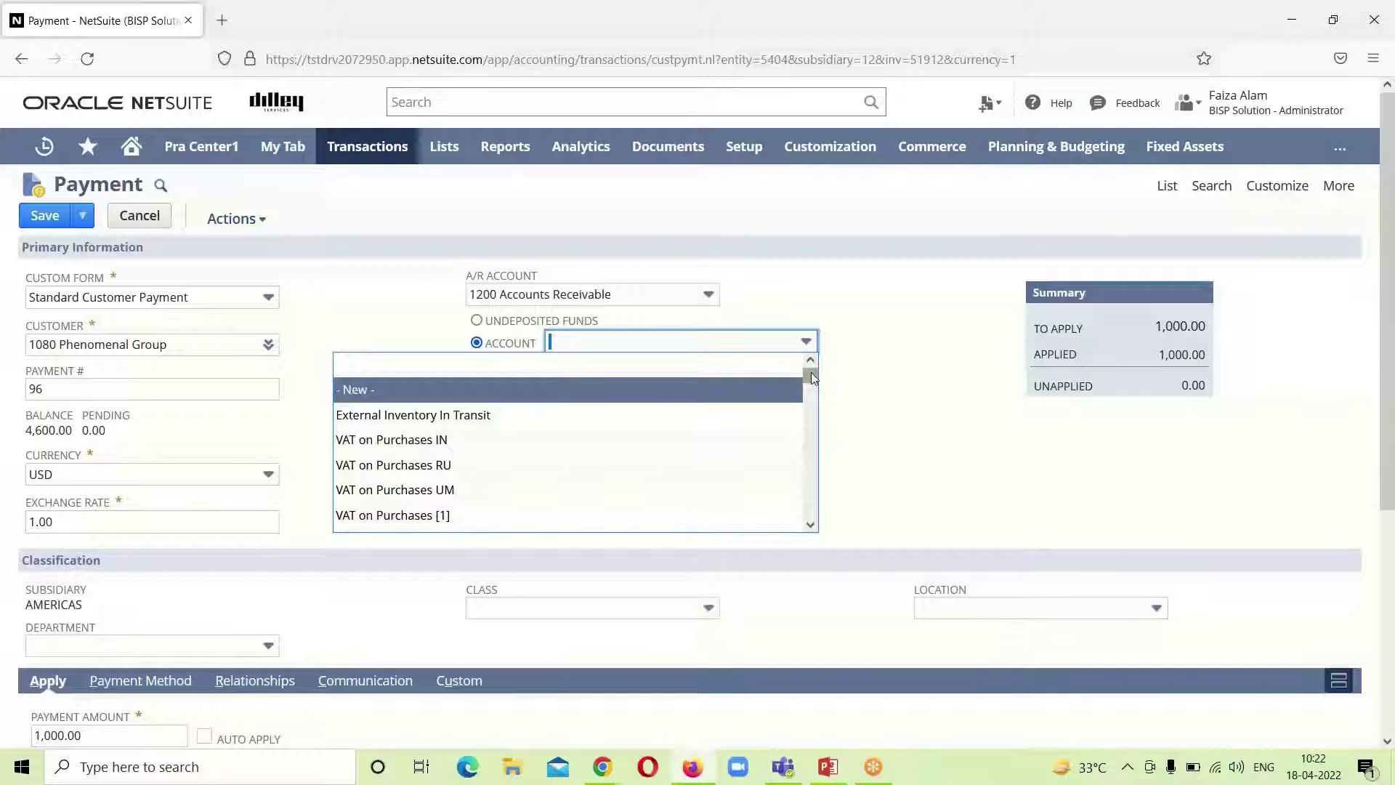
drag(810, 371, 807, 416)
click(582, 436)
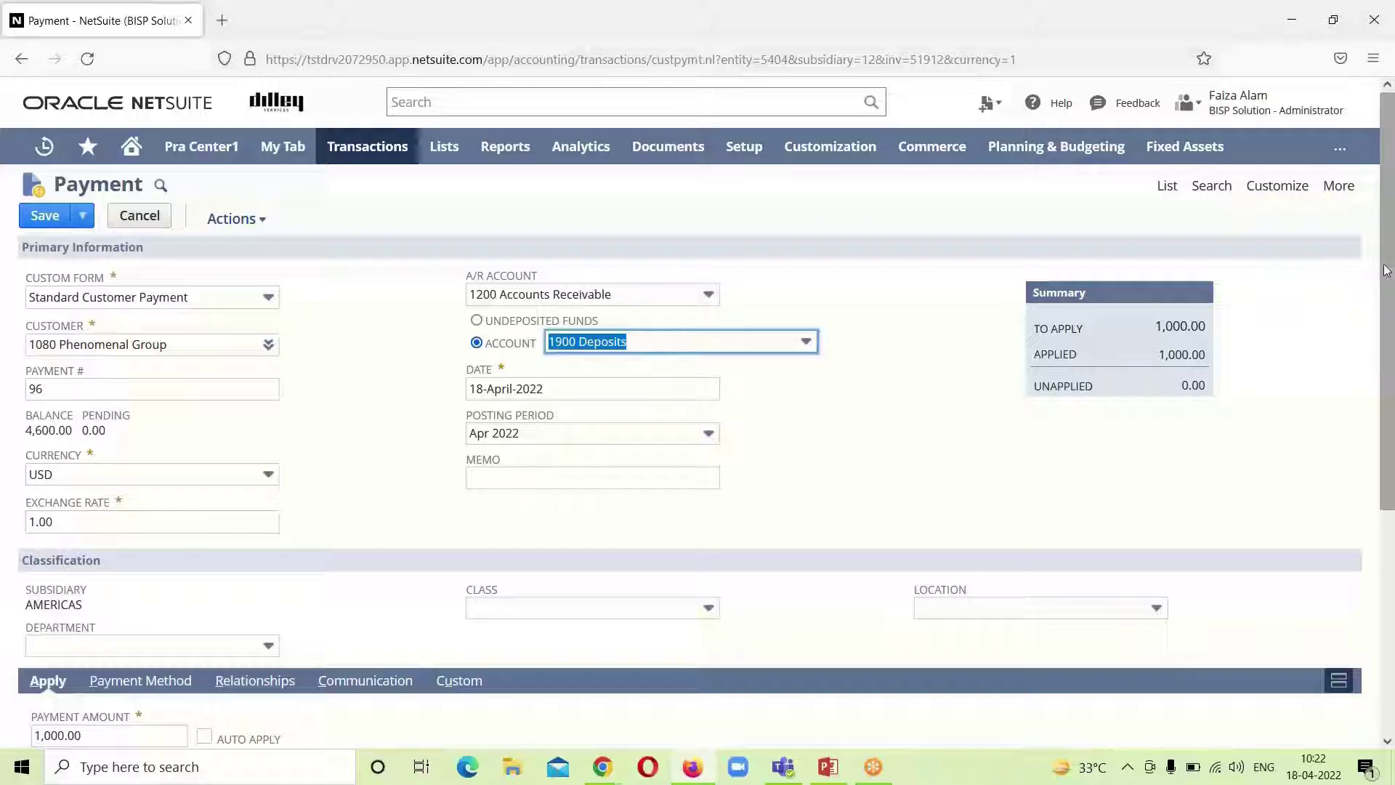
drag(1389, 260, 1384, 506)
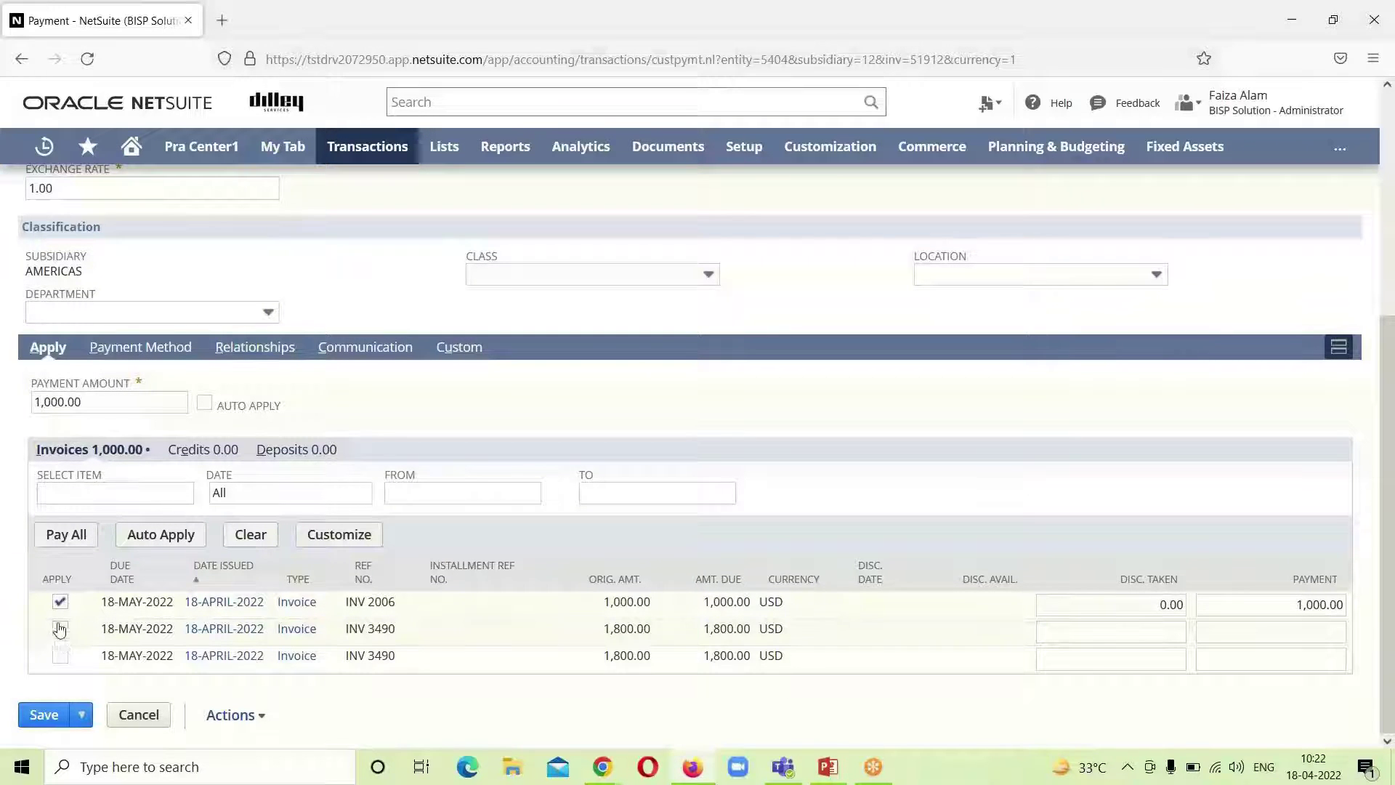
click(82, 535)
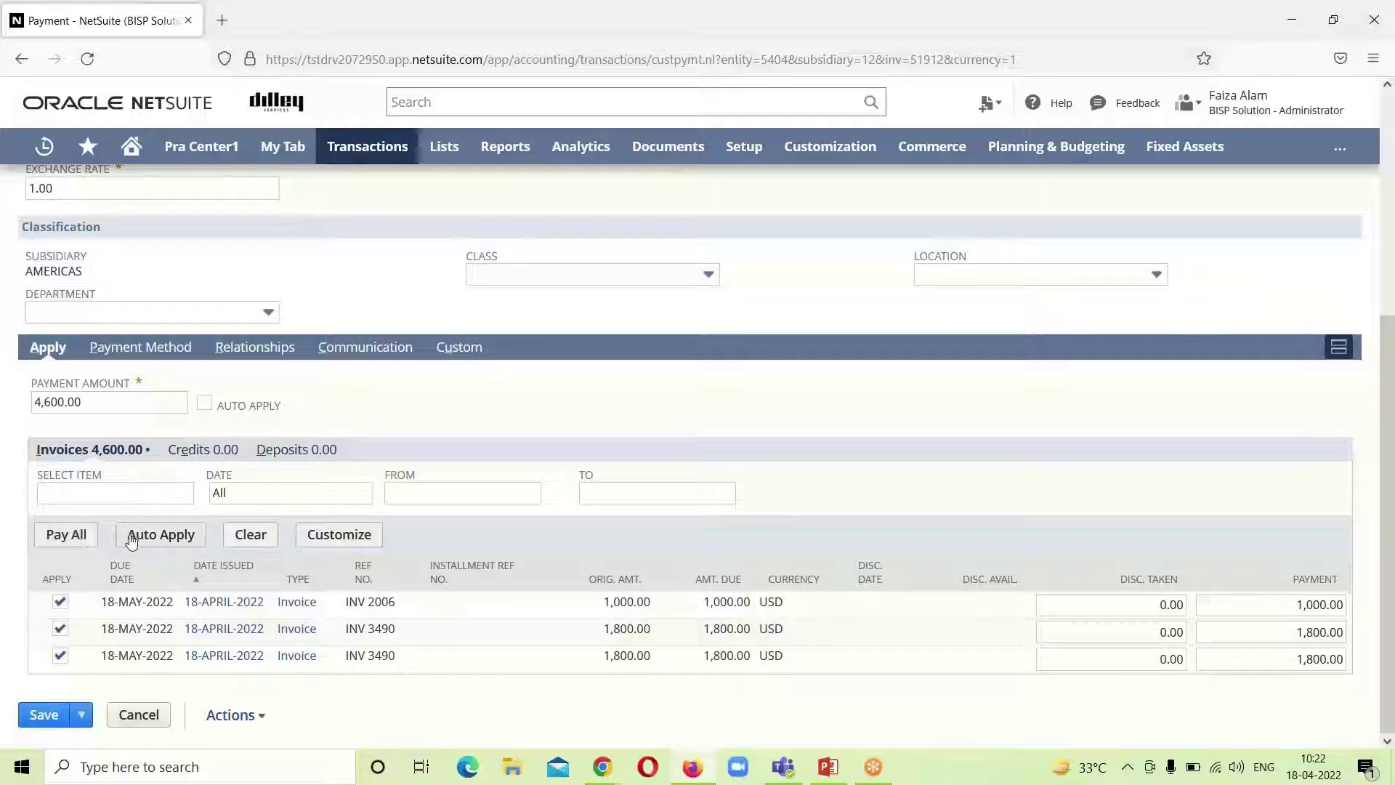
click(60, 629)
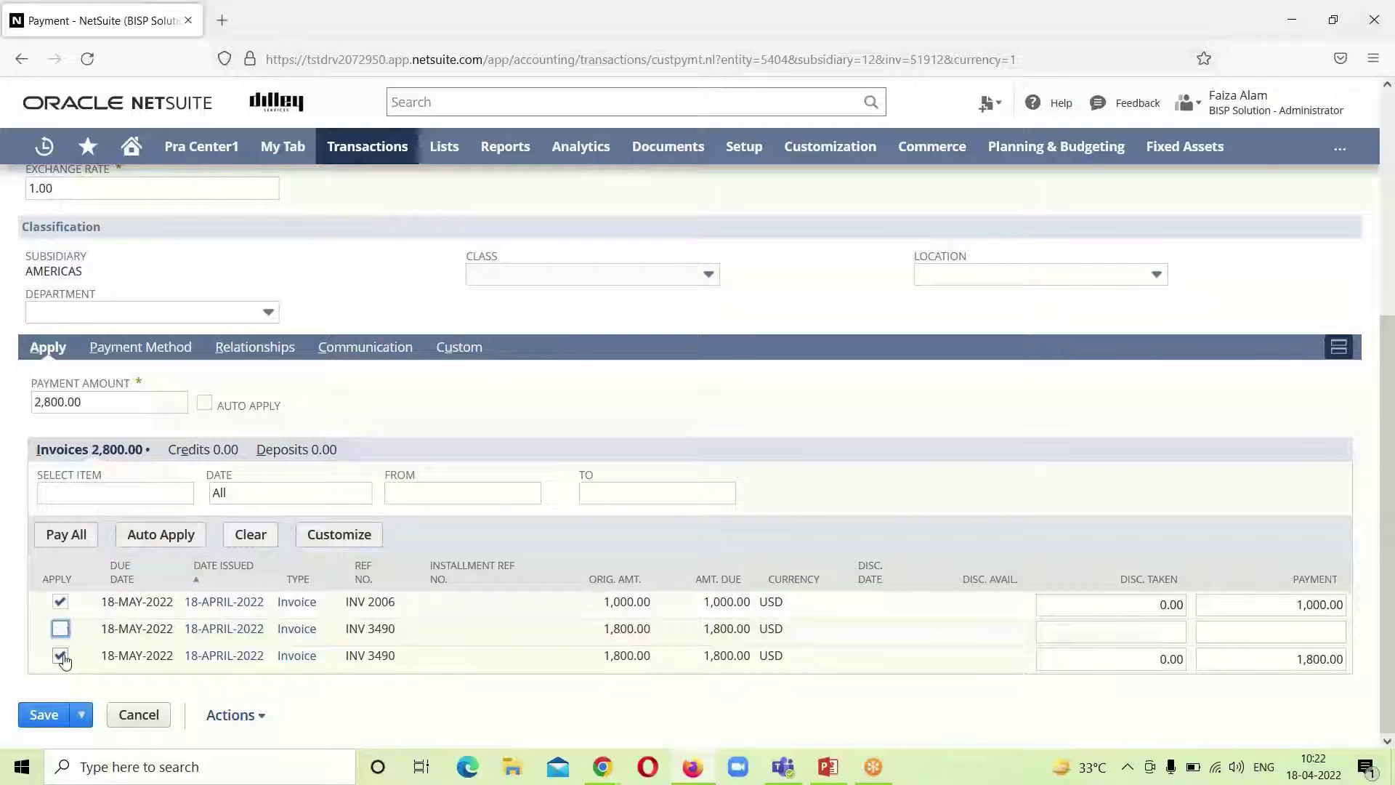
click(61, 656)
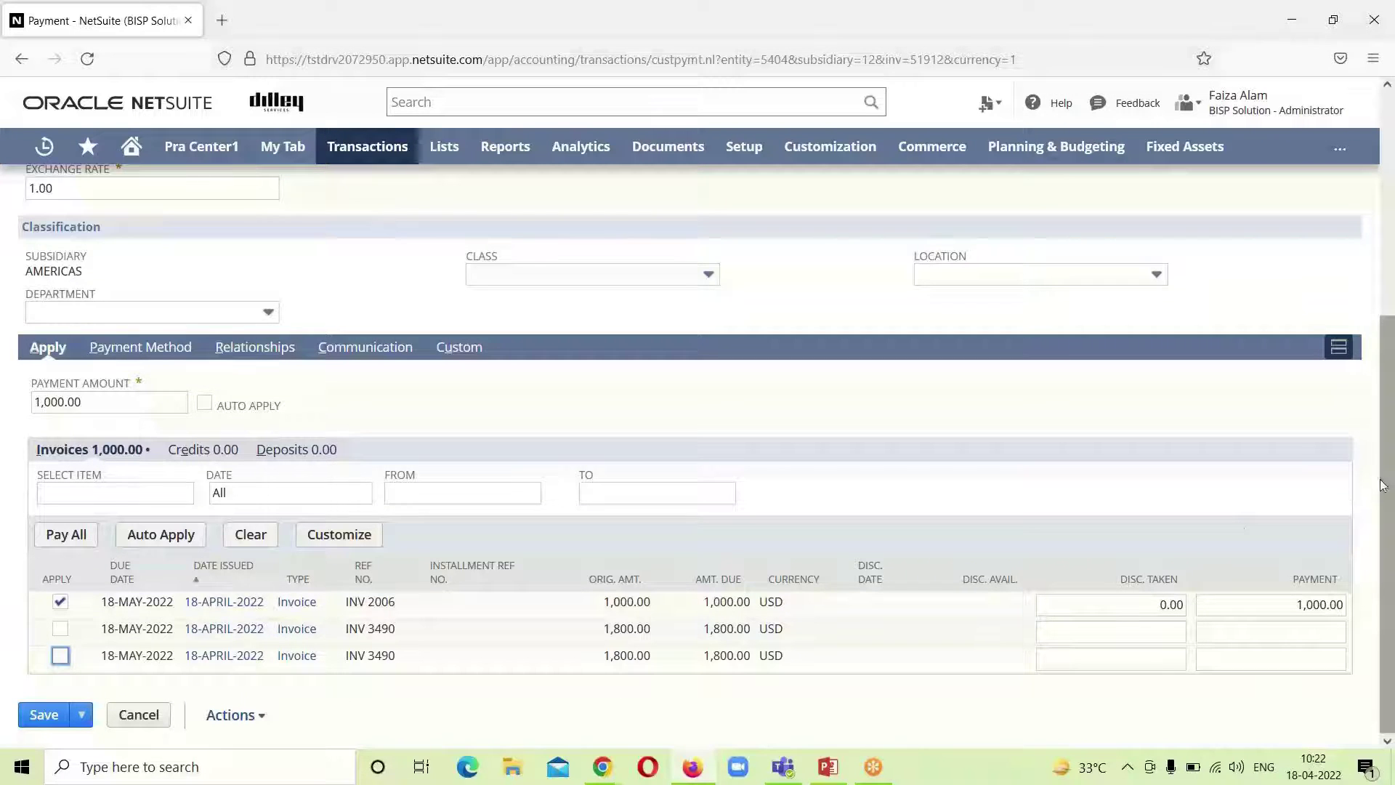
Save the customer payment of 1,000.00 applied to INV 2006.
drag(1384, 479, 1389, 246)
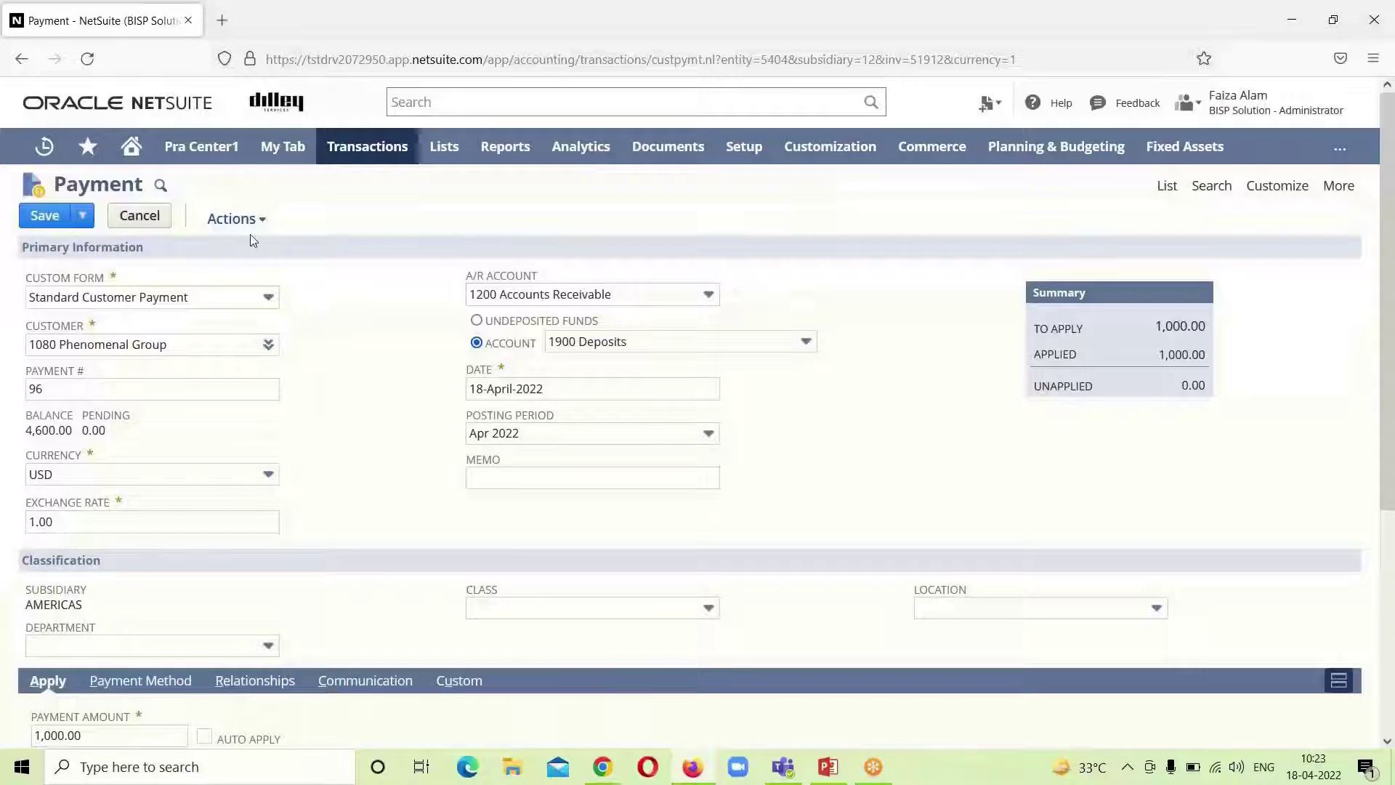
click(44, 217)
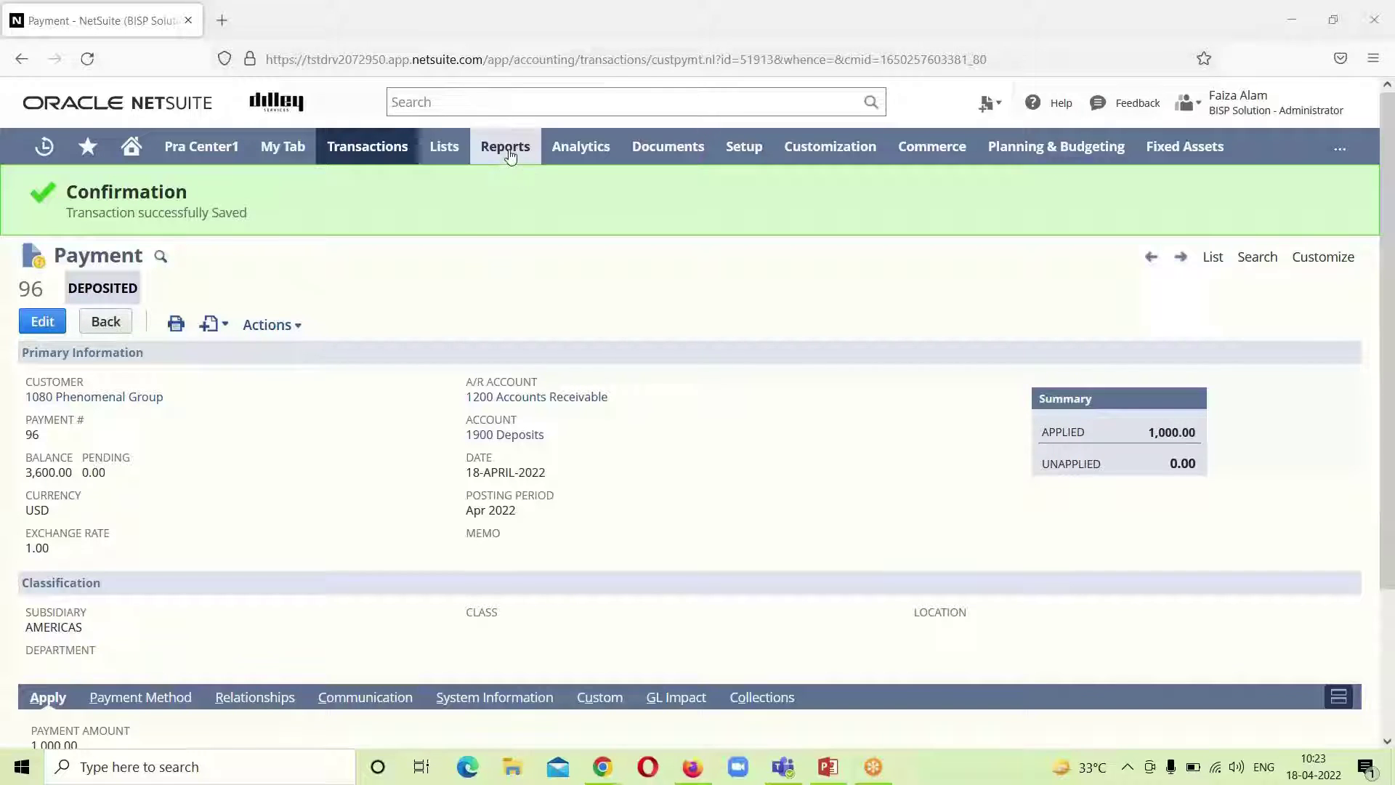
Open the A/R Register report and review its April 2022 entries for Phenomenal Group.
mouse_move(504, 146)
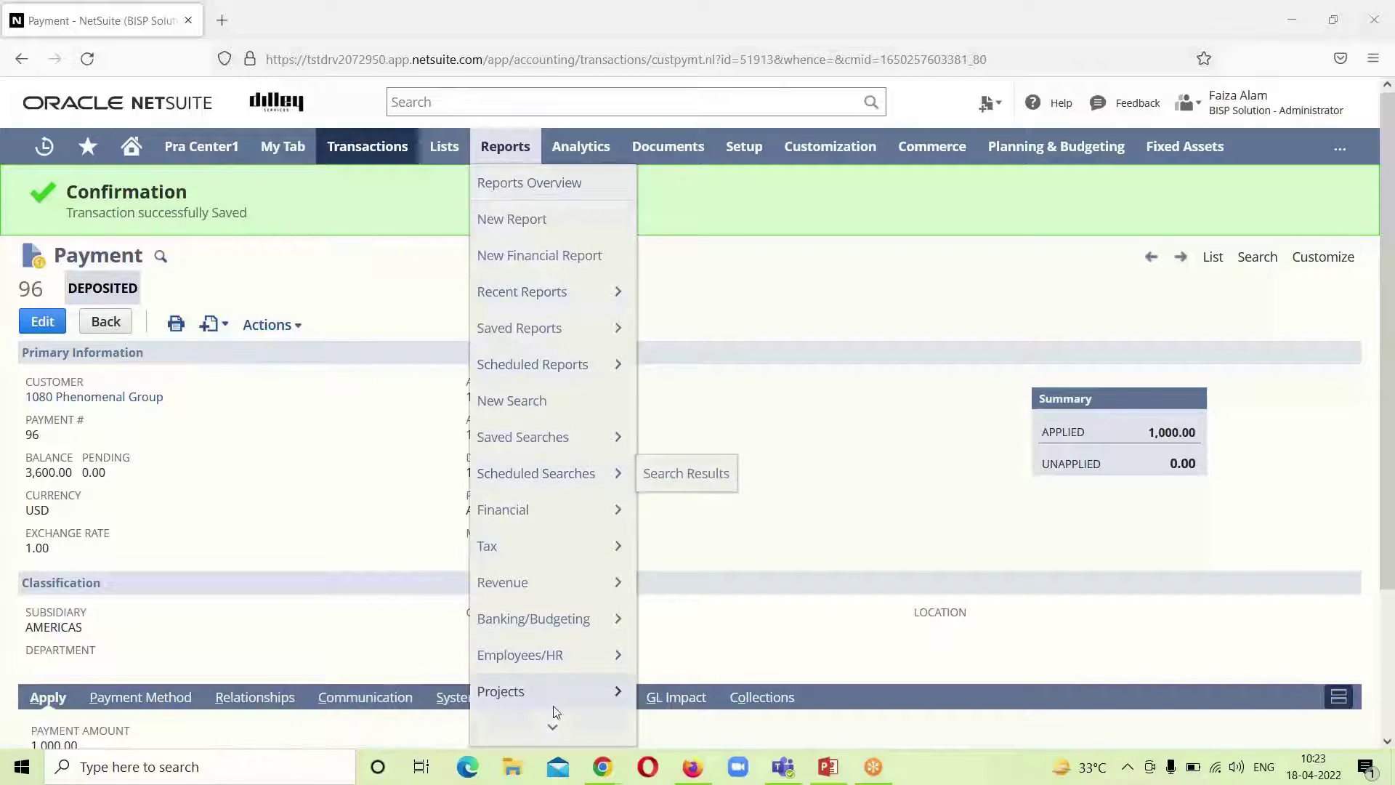
mouse_move(568, 628)
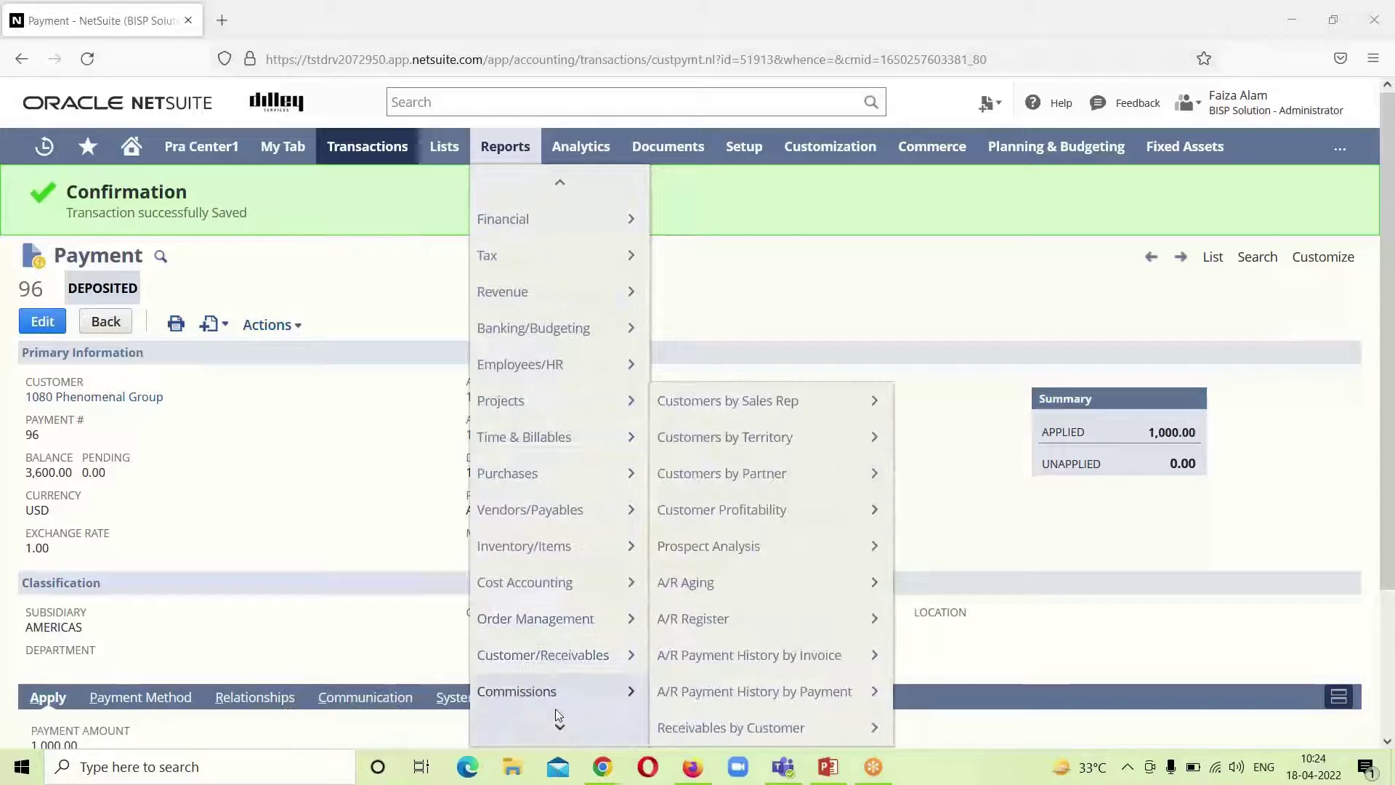
mouse_move(585, 549)
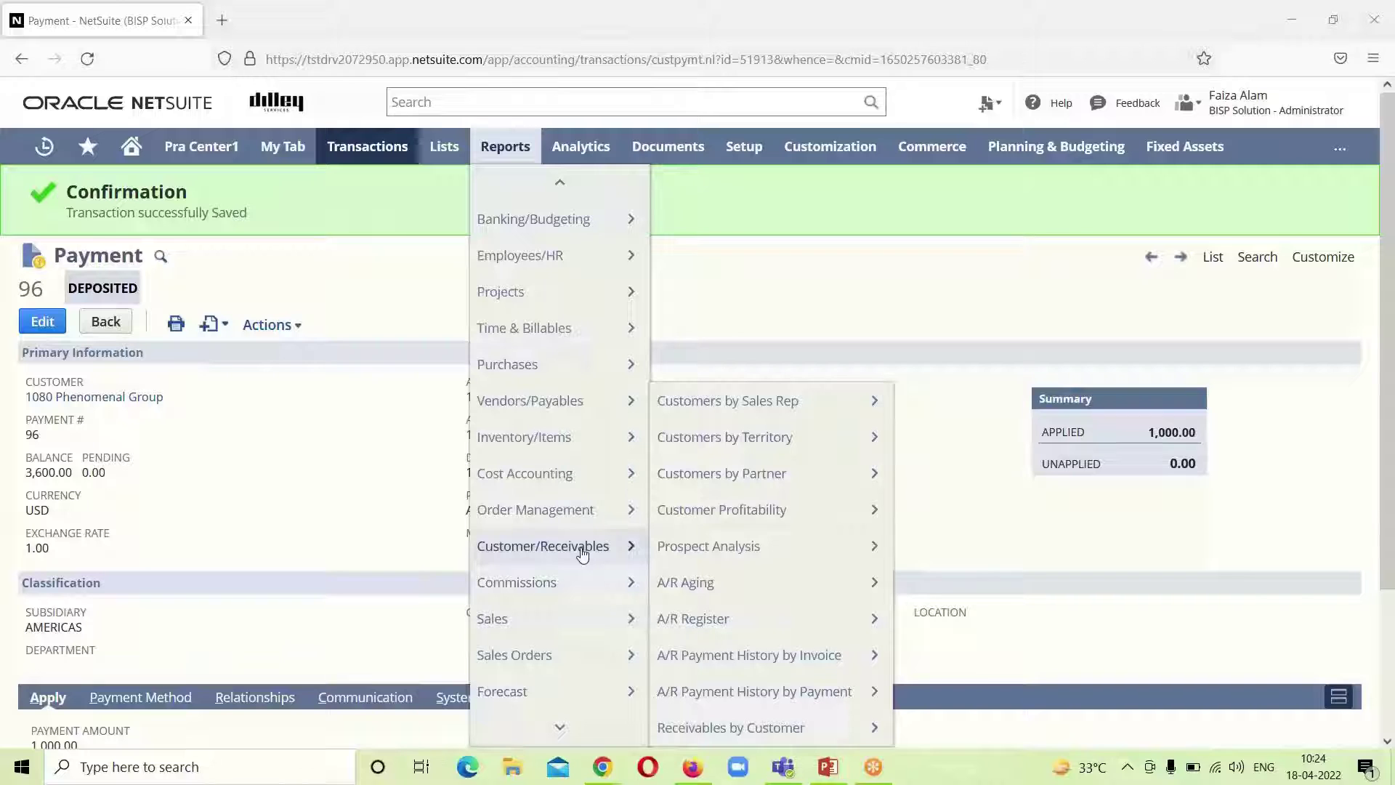
mouse_move(719, 629)
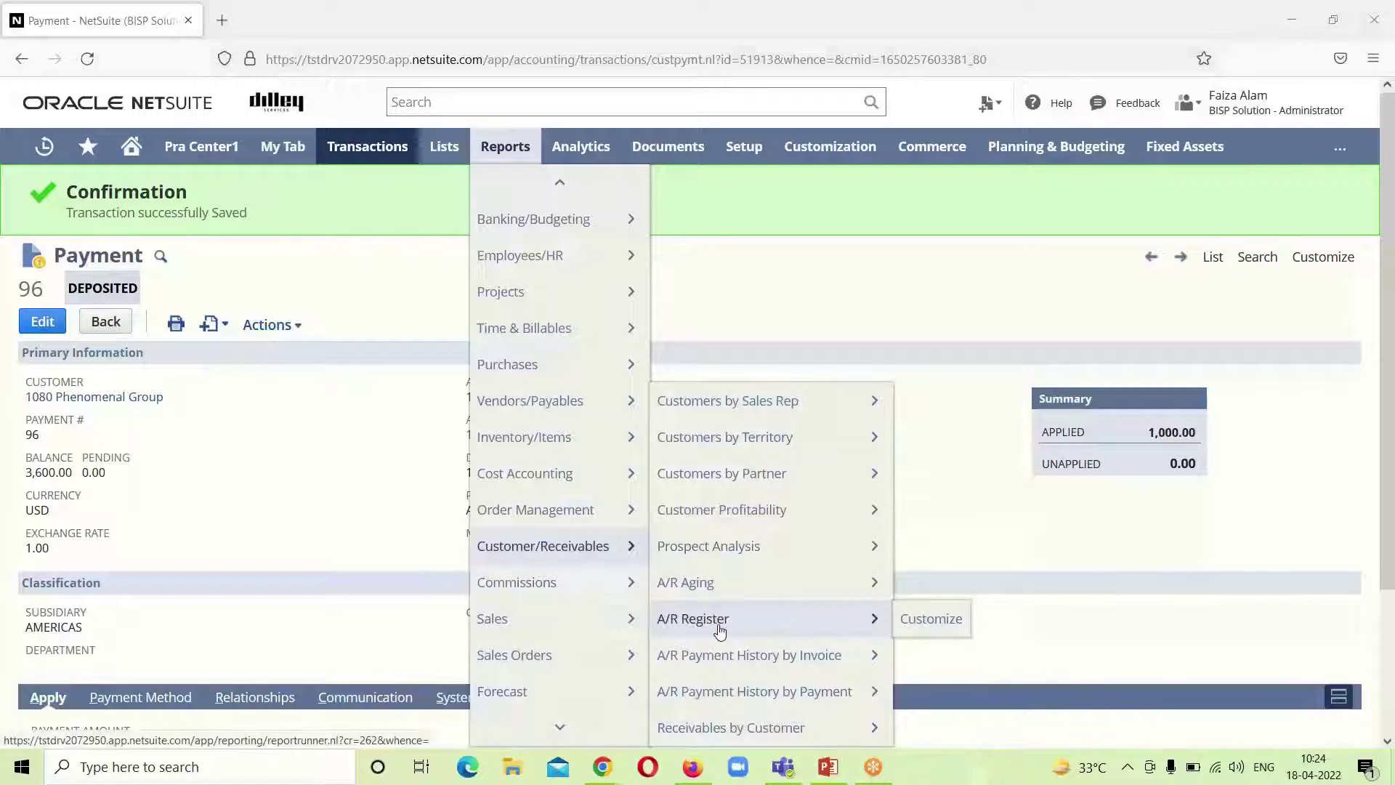
click(719, 629)
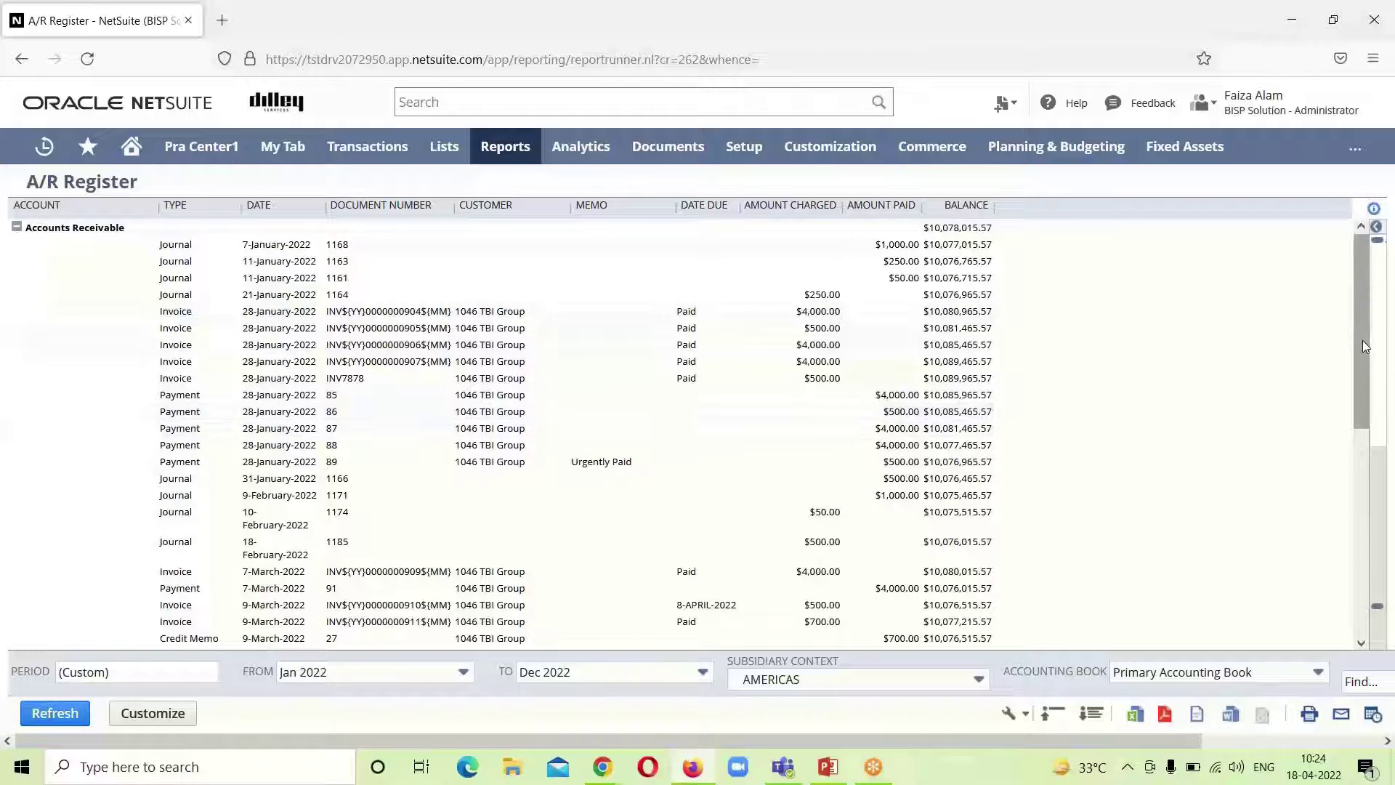
drag(1362, 340, 1362, 545)
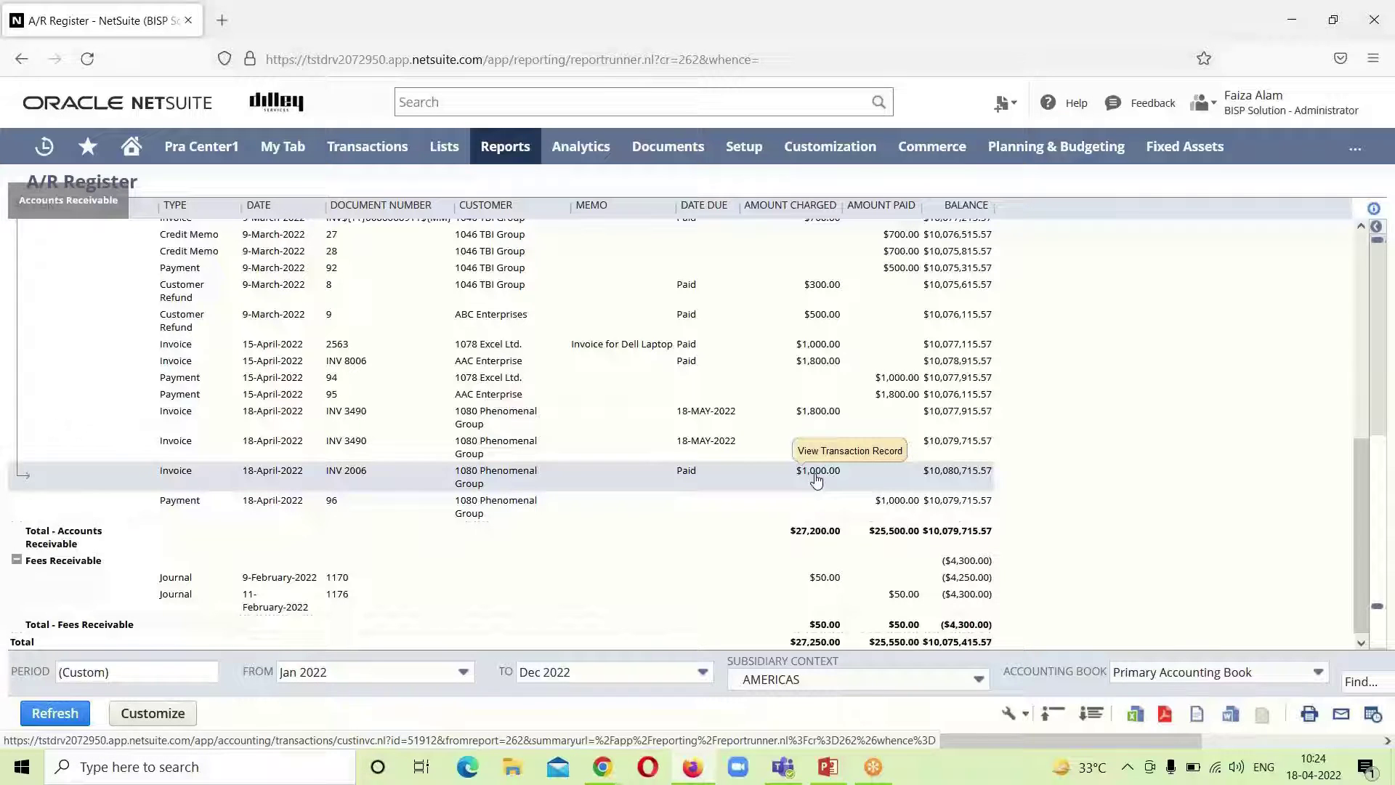
Open the A/R Payment History by Payment report to check the Phenomenal Group payment.
mouse_move(515, 157)
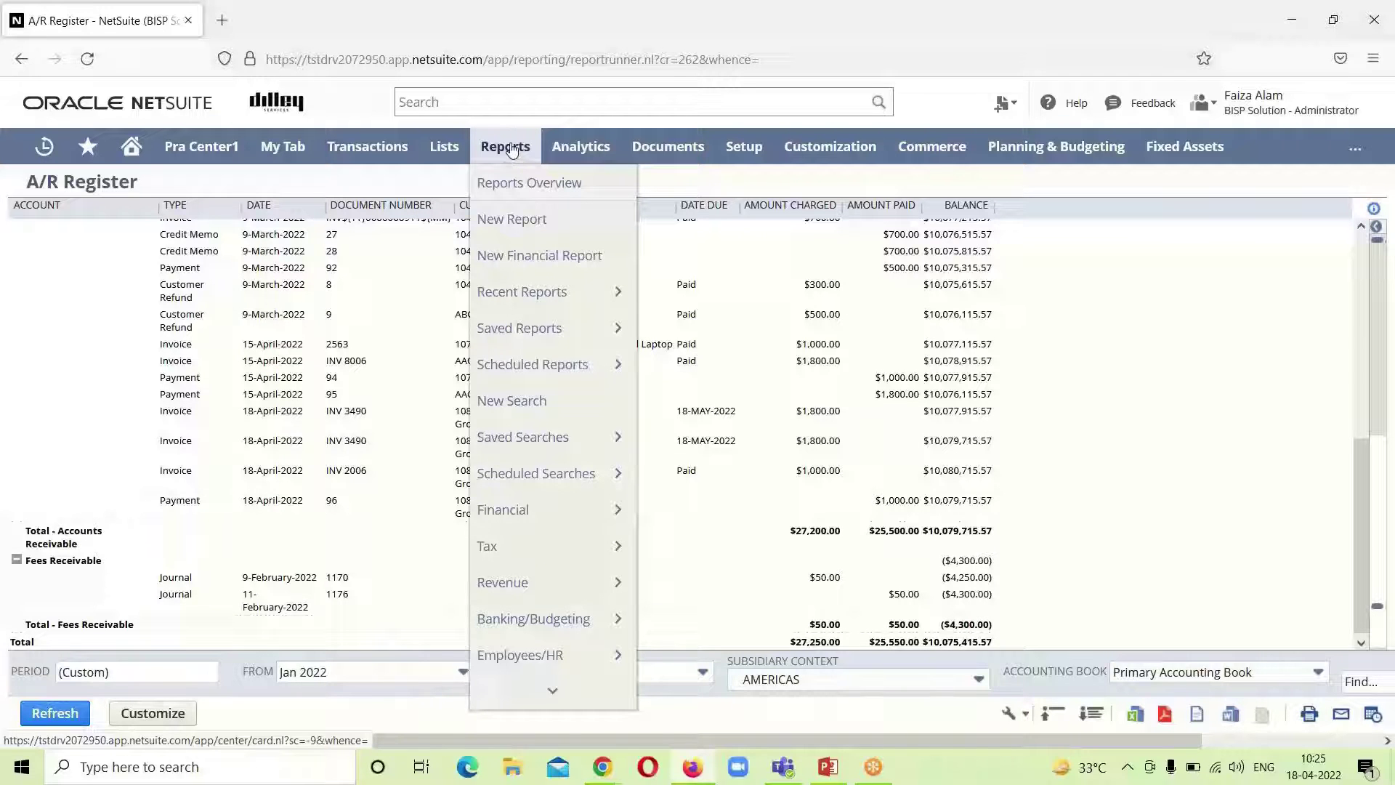
mouse_move(547, 599)
mouse_move(553, 691)
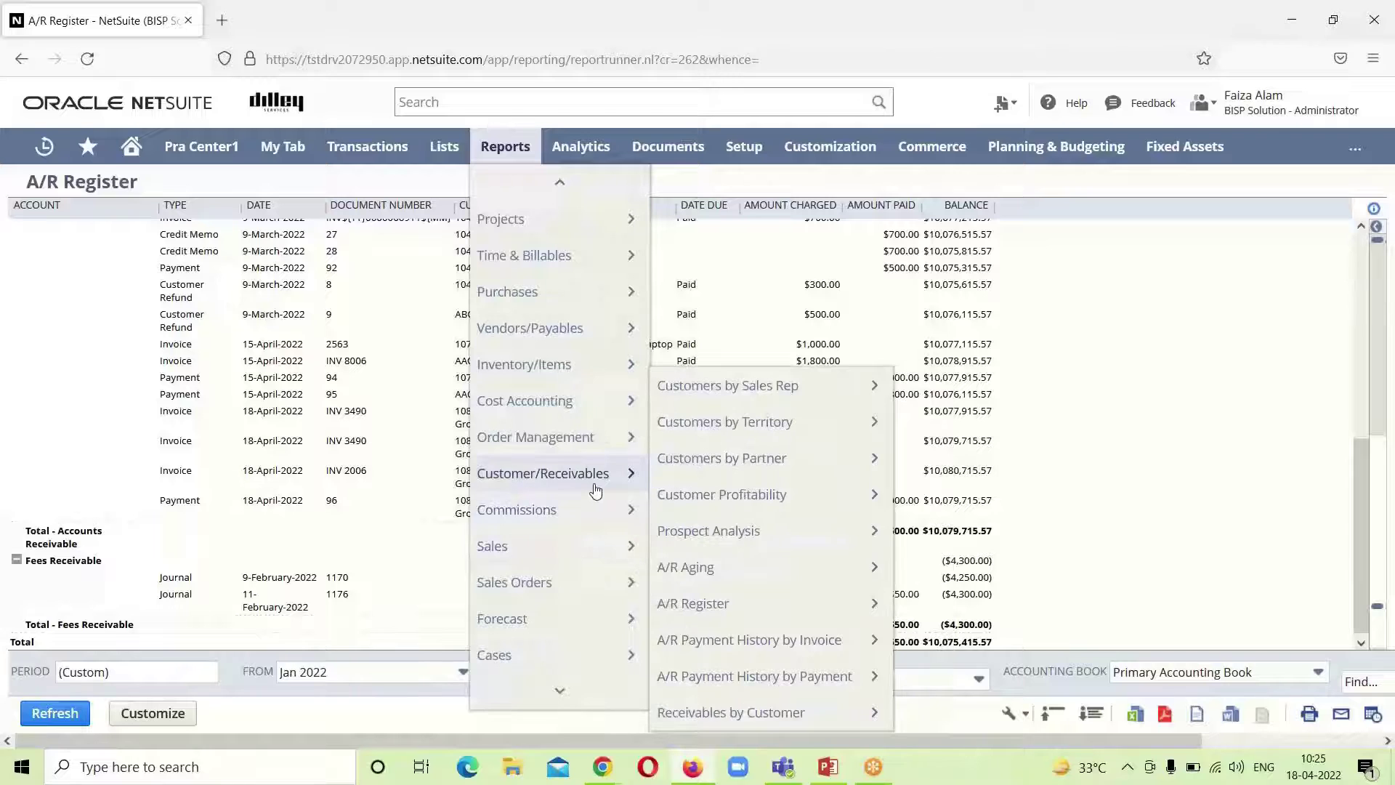
mouse_move(761, 682)
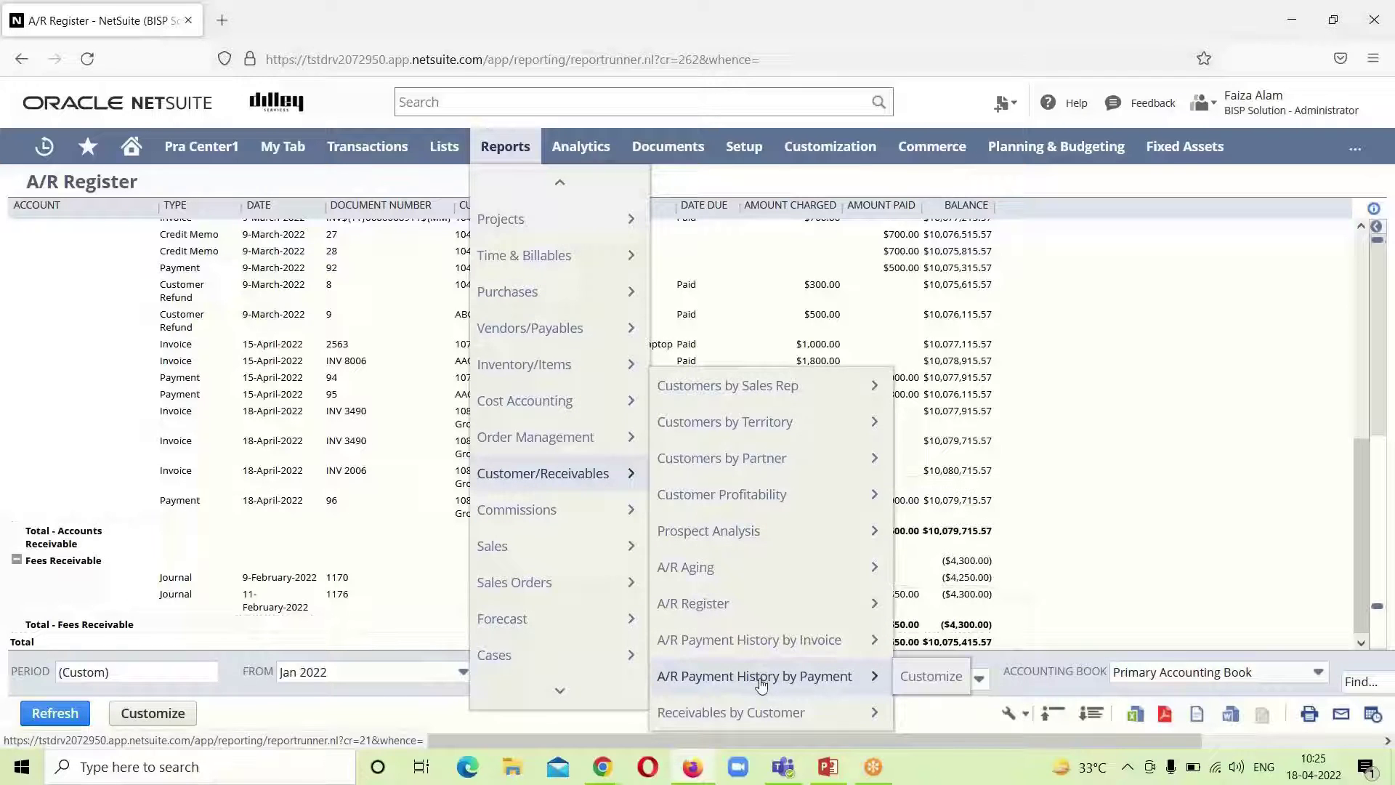
click(760, 683)
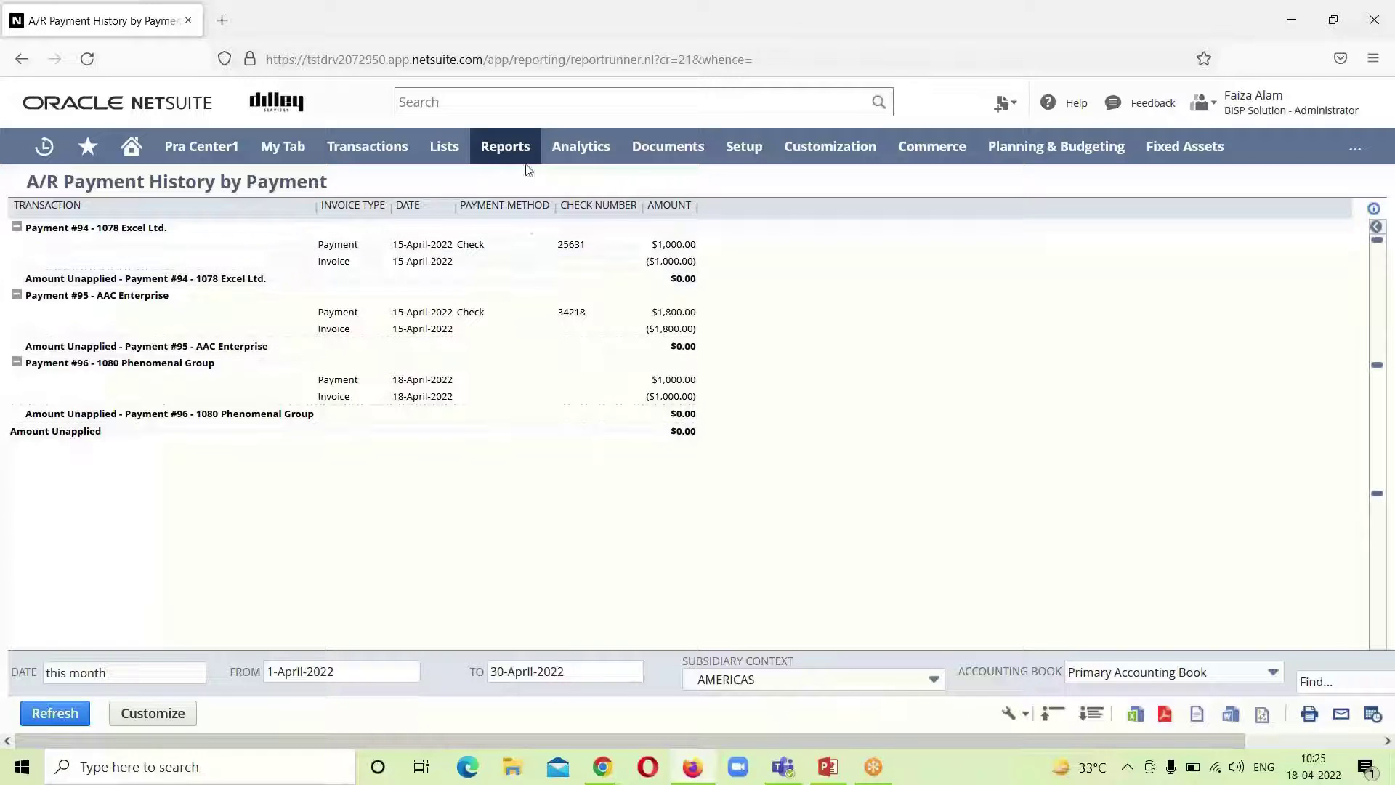
Open the Balance Sheet report and examine its current assets, including accounts receivable.
mouse_move(523, 160)
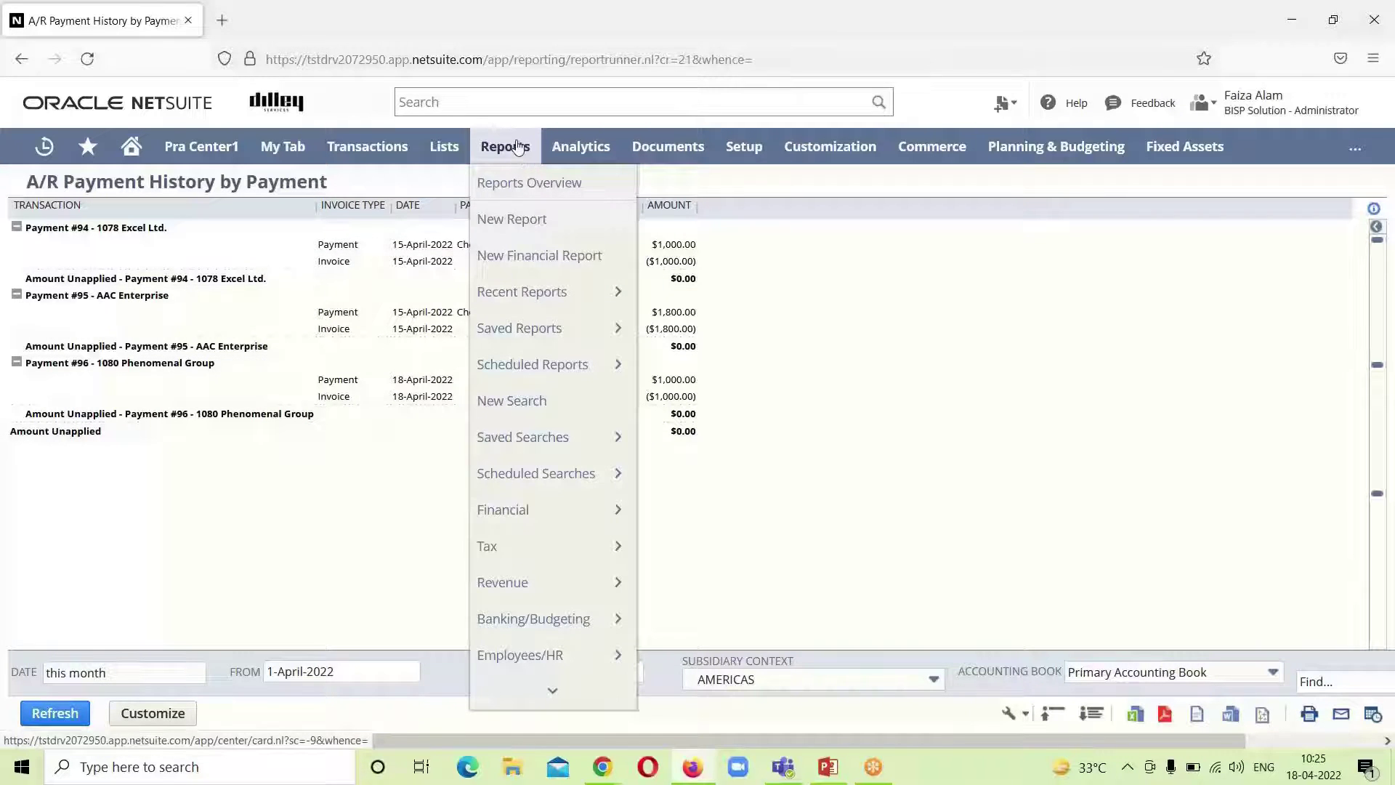
mouse_move(550, 511)
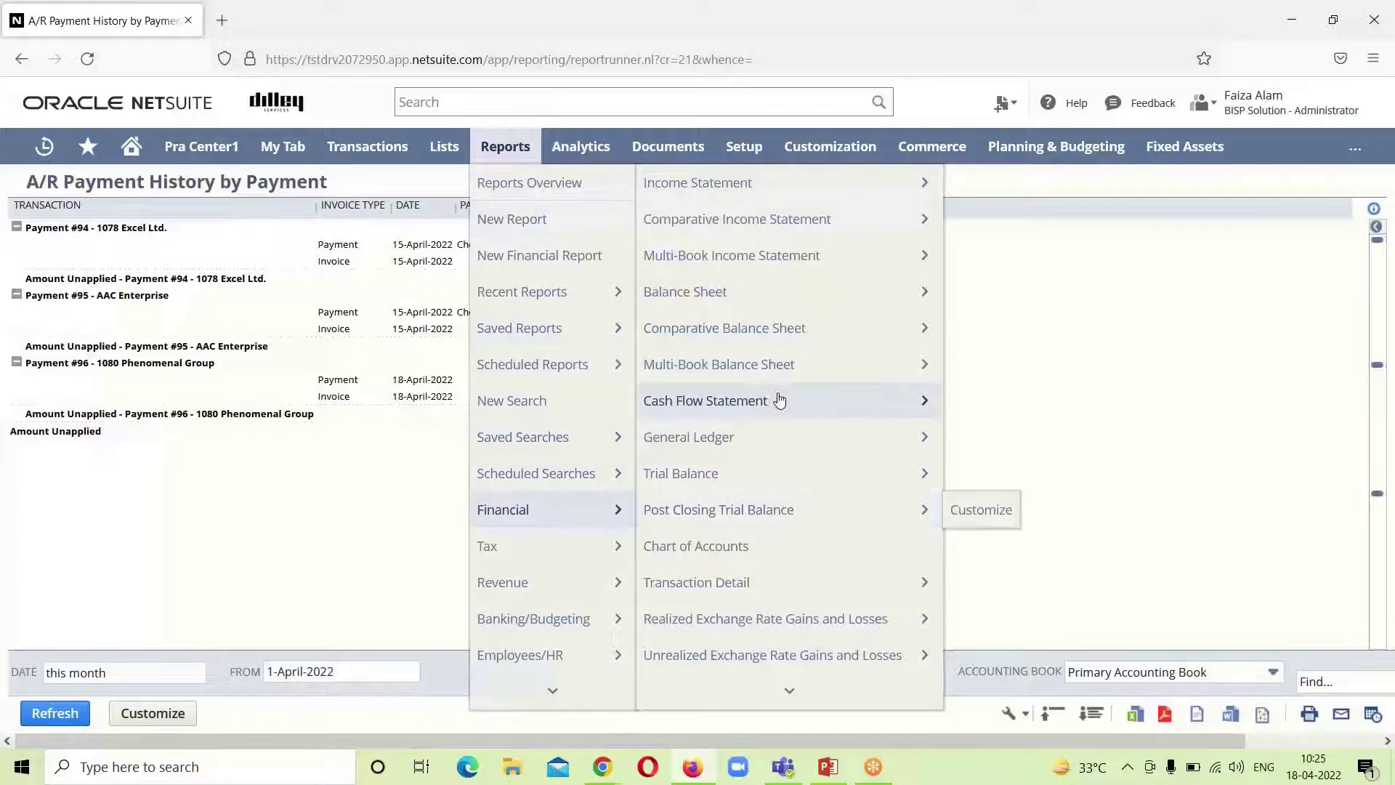
click(781, 292)
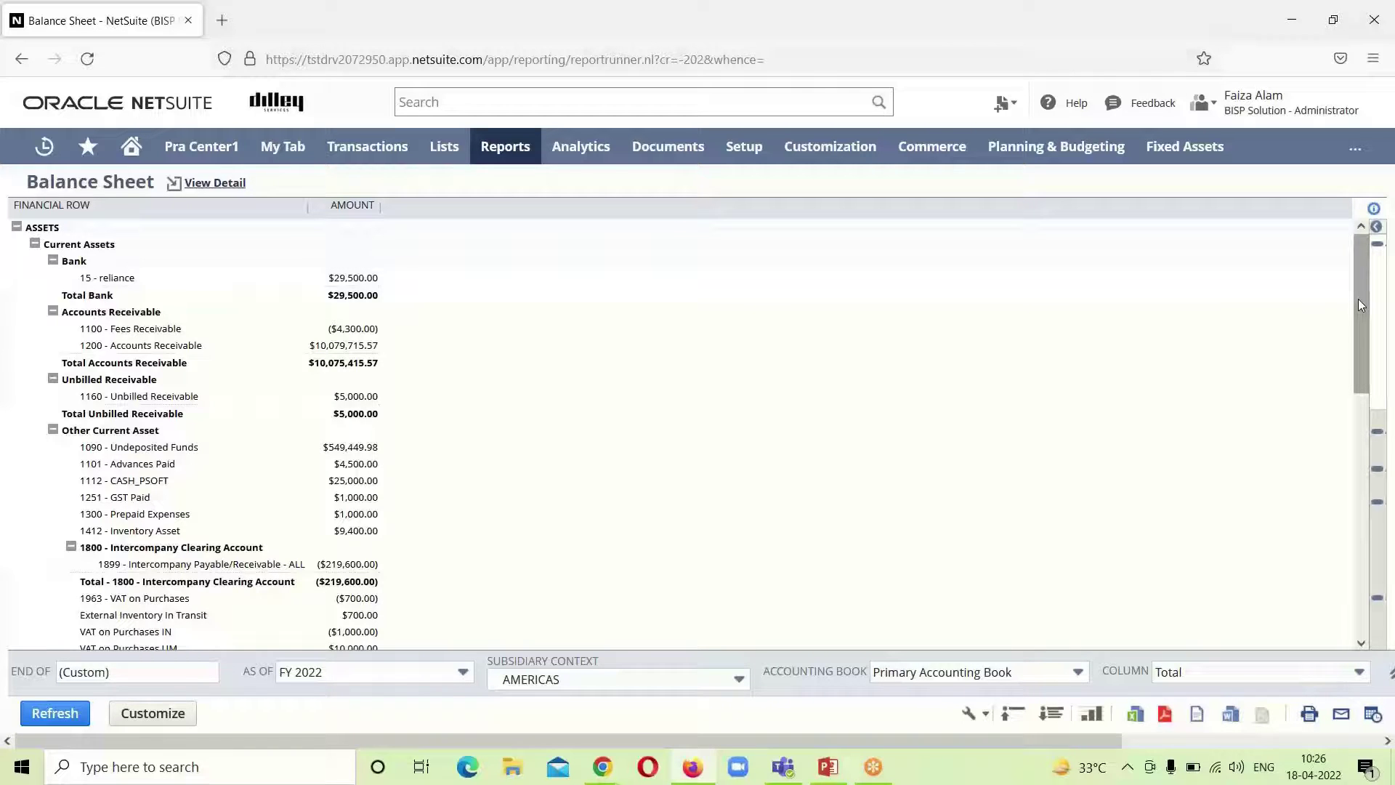
mouse_move(1361, 303)
mouse_down()
mouse_move(1368, 454)
mouse_move(1390, 338)
mouse_move(1372, 299)
mouse_up()
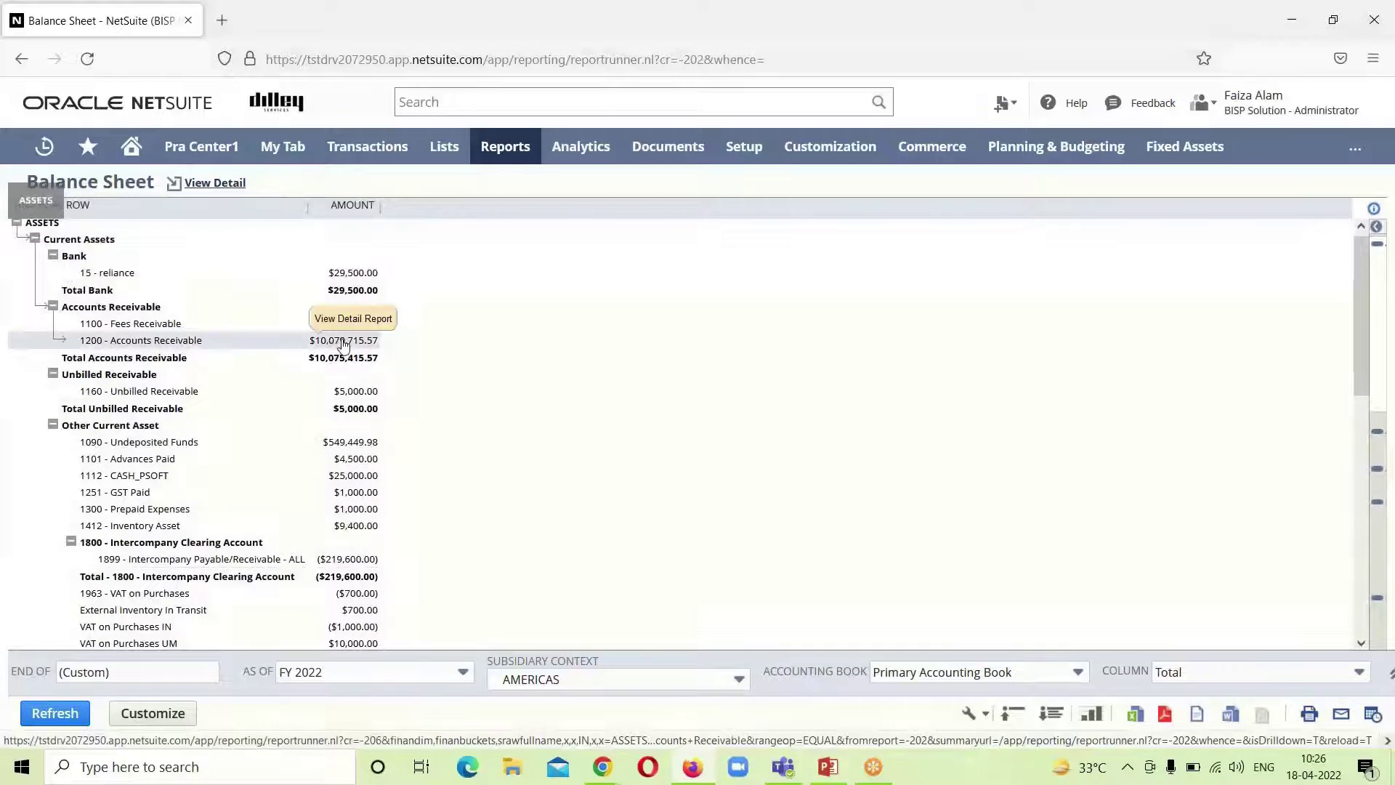
Open the detail report for 1200 - Accounts Receivable and review its transactions through the Phenomenal Group entries.
click(343, 343)
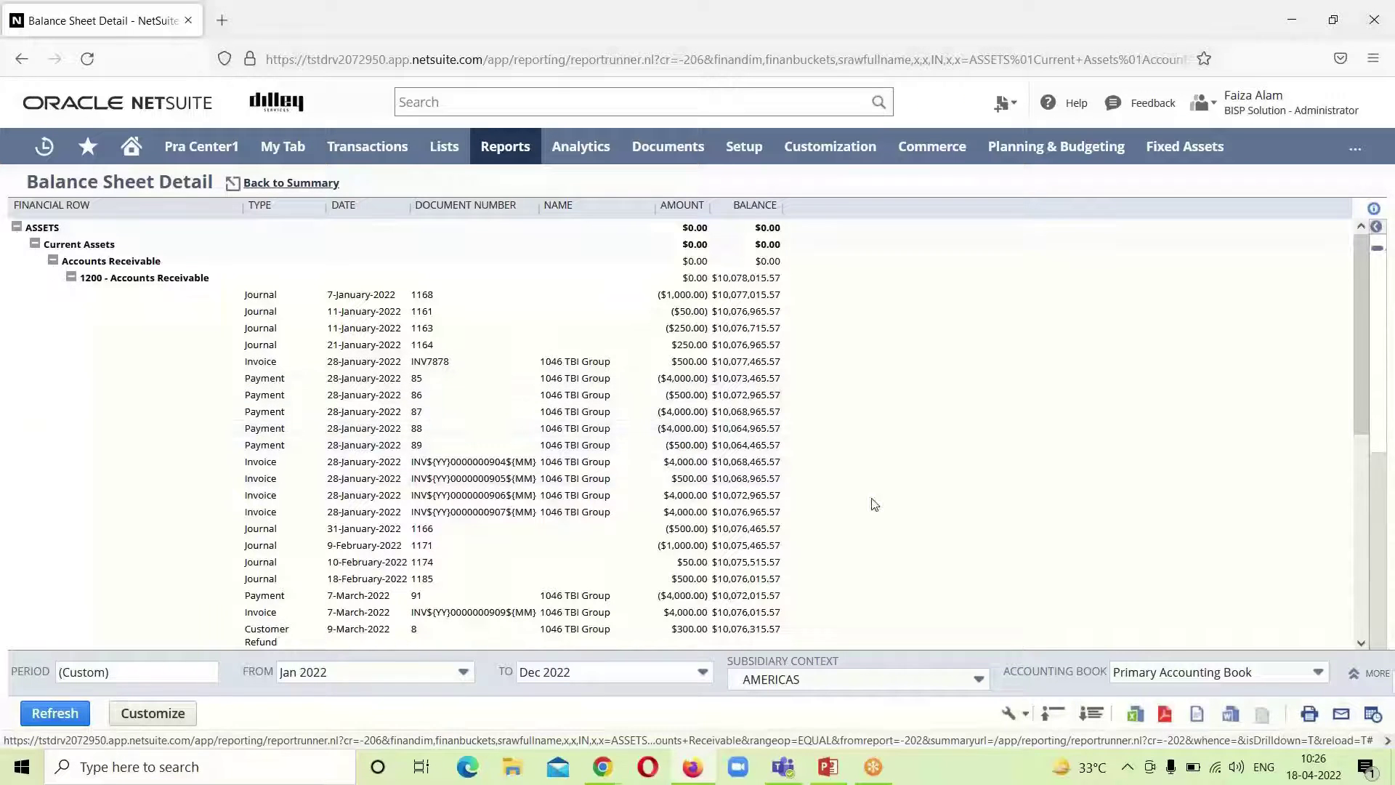
drag(1363, 331, 1366, 533)
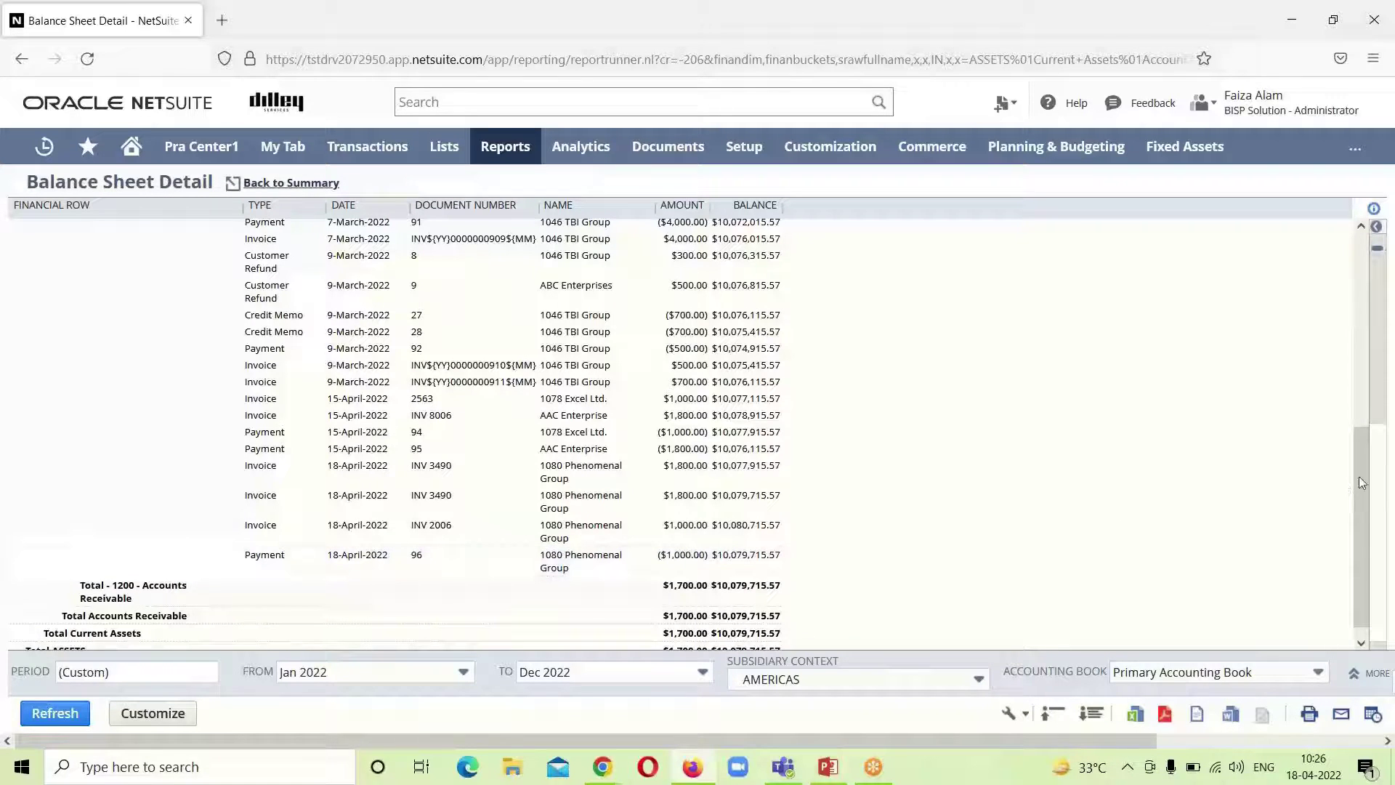
drag(1358, 435, 1343, 188)
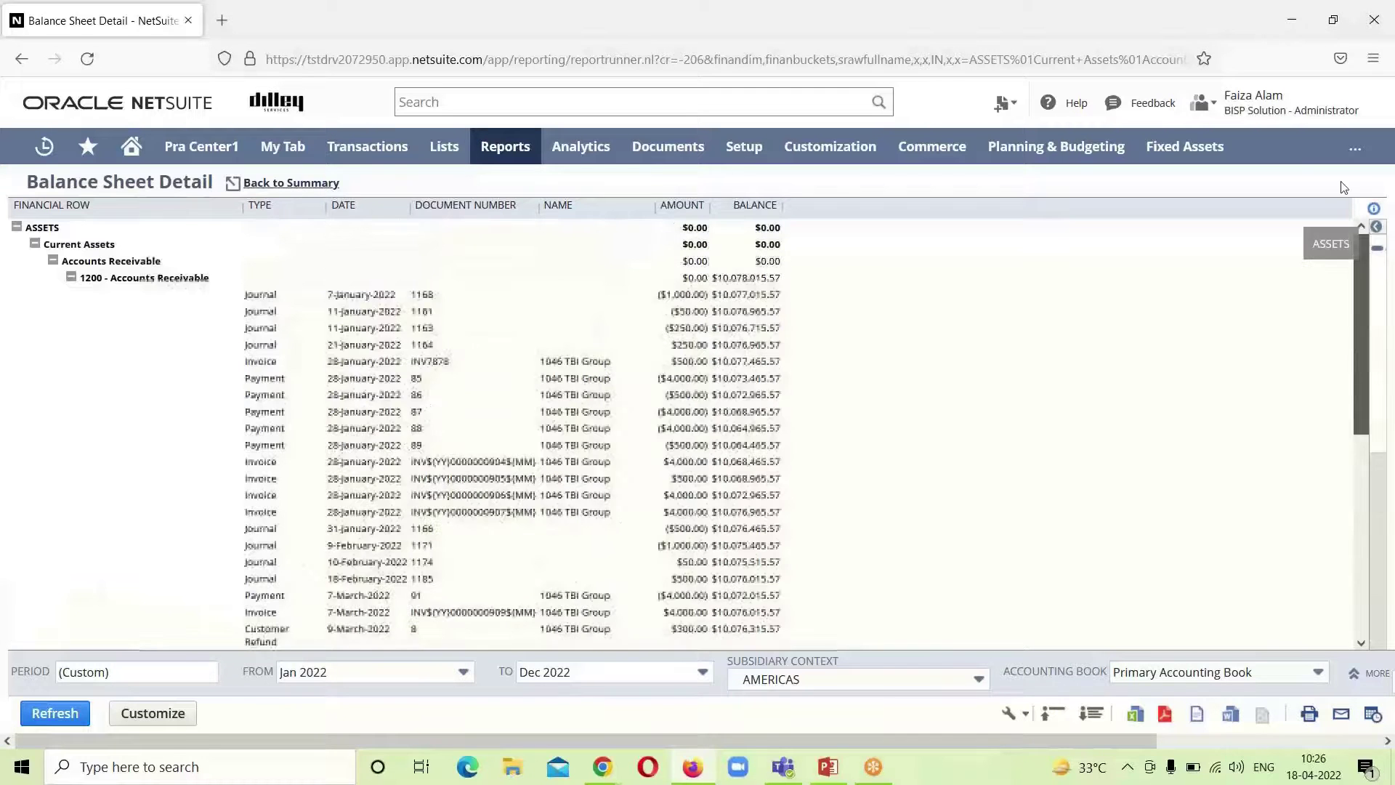
Return to the balance sheet summary and open the detail report for 1900 - Deposits under Other Assets.
click(307, 183)
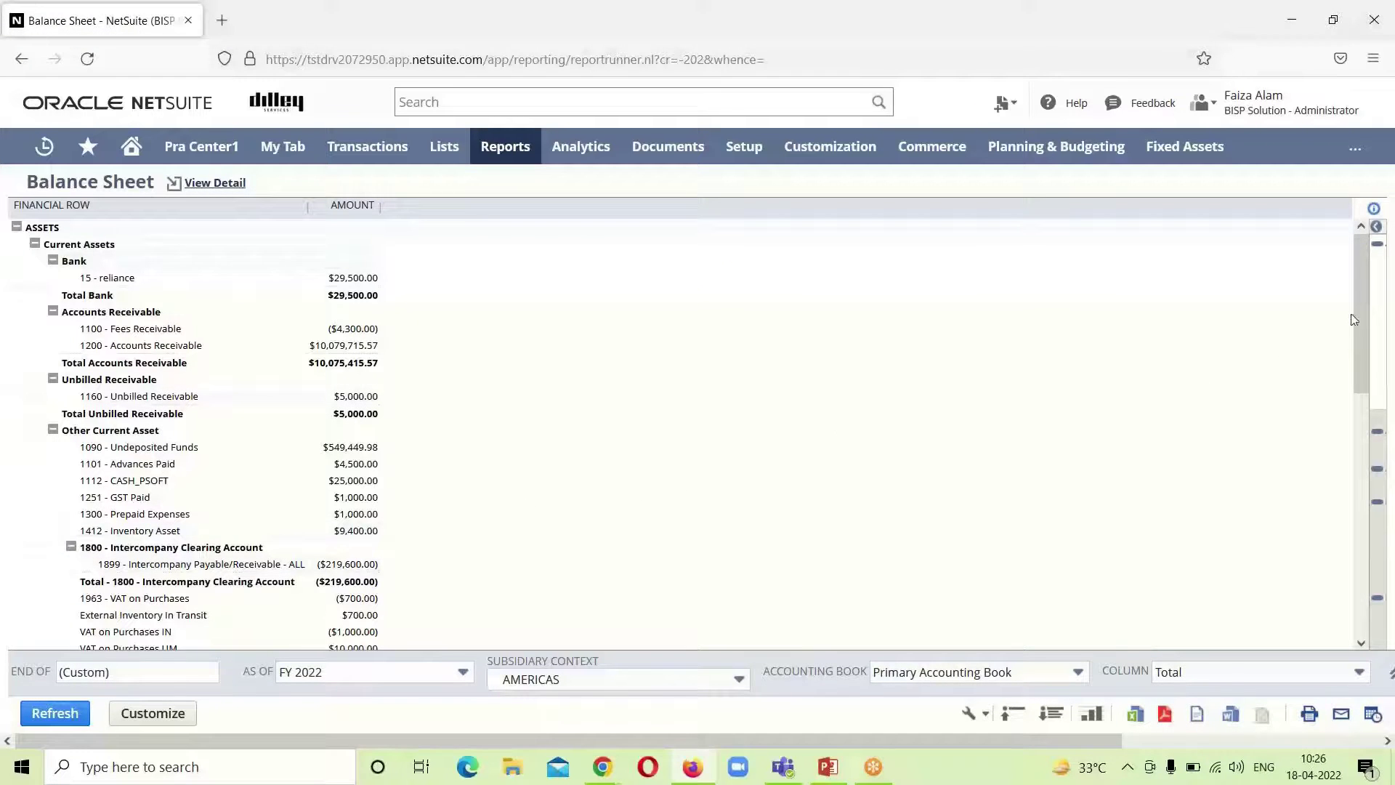
drag(1357, 327, 1373, 486)
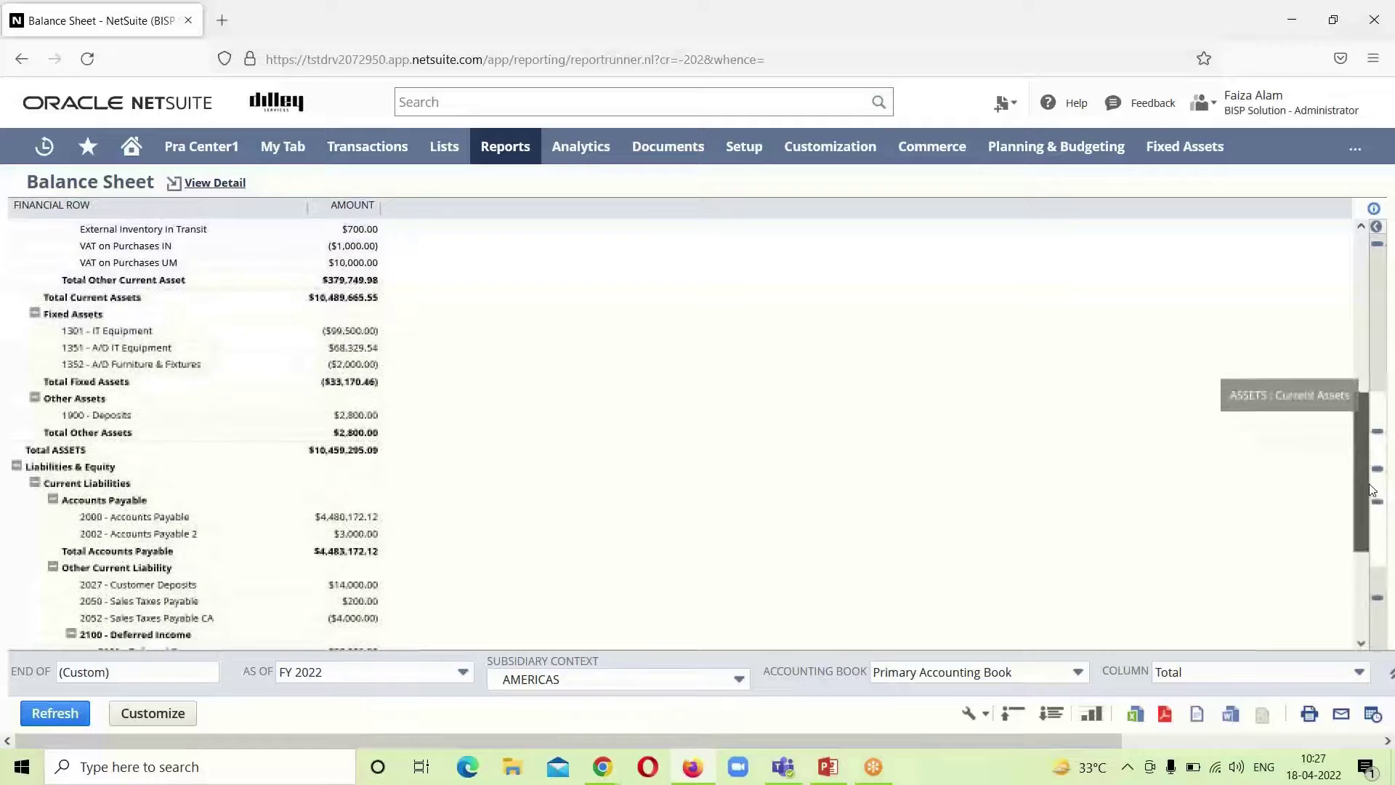
click(350, 415)
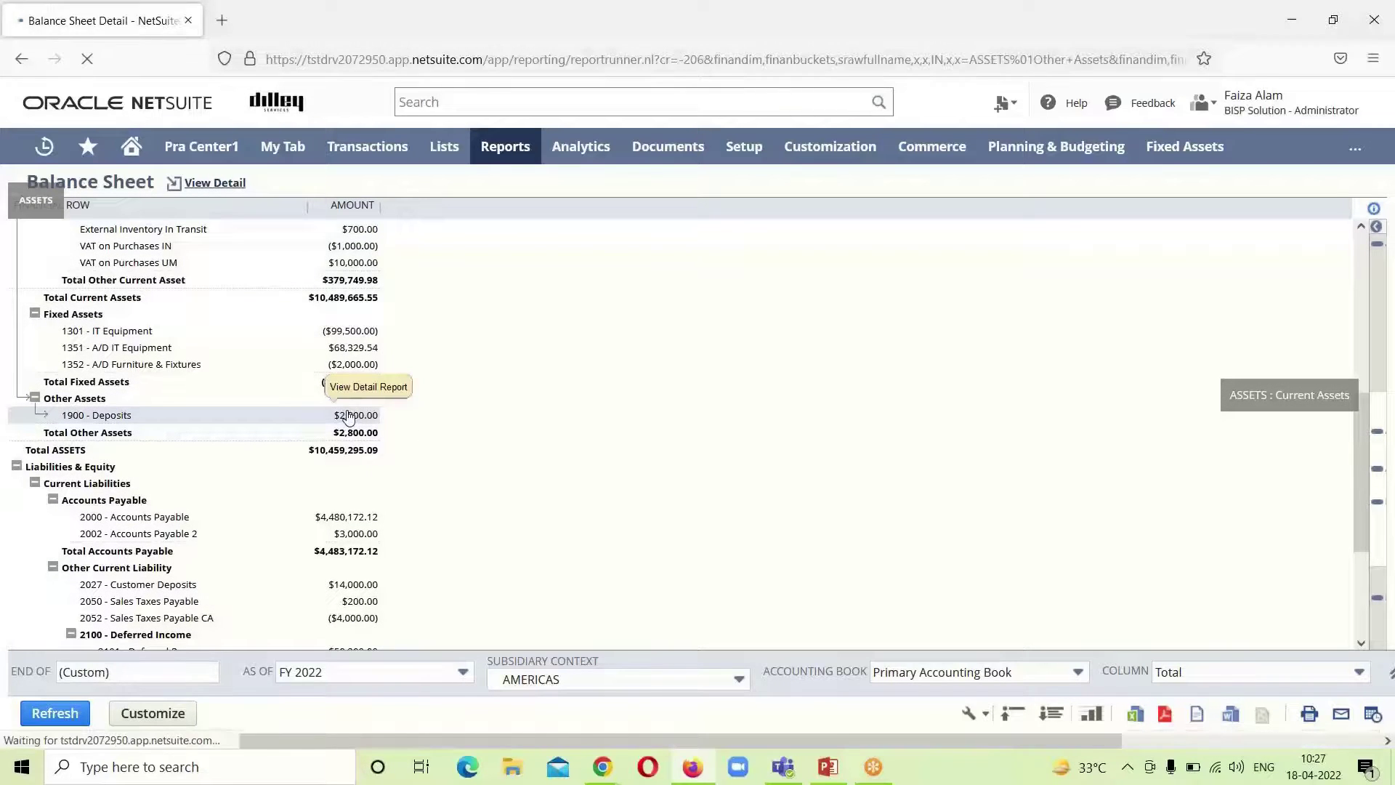